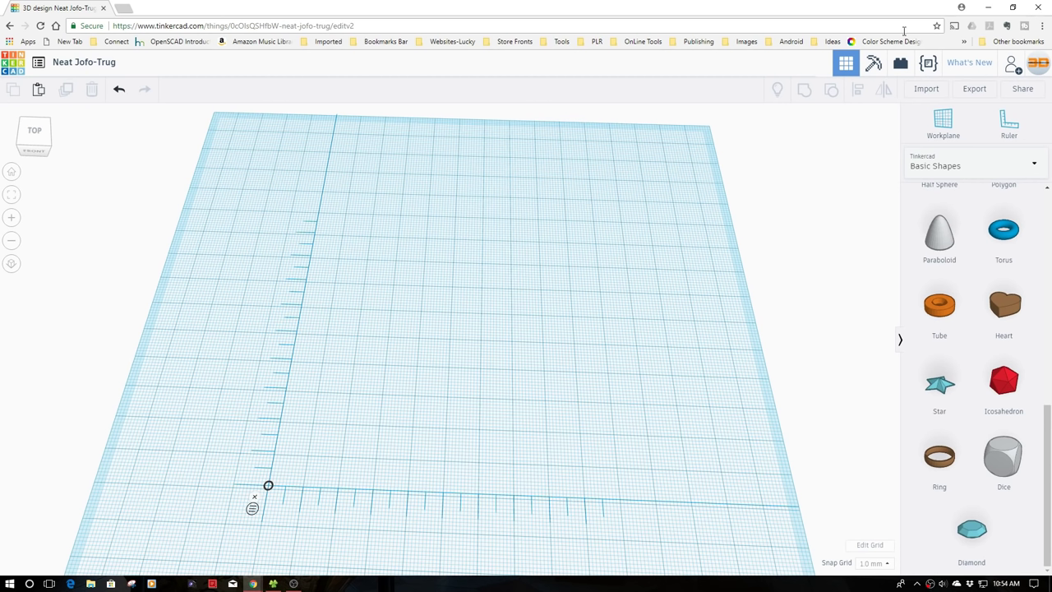
- Open the shape category list from the Basic Shapes dropdown
left_click(1032, 167)
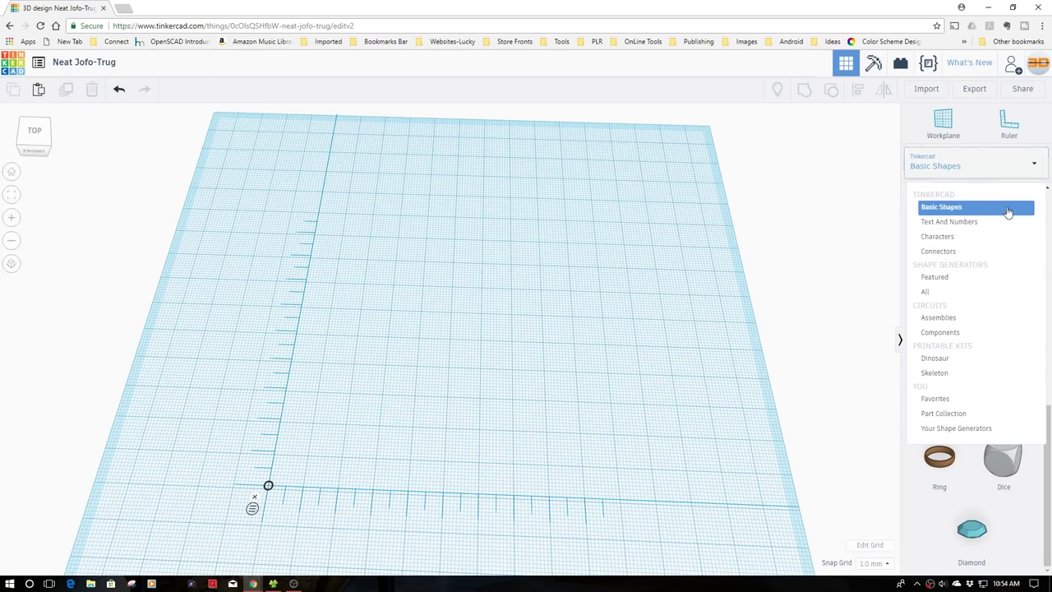
- Drop an Image Generator shape from the Featured generators onto the workplane
left_click(971, 278)
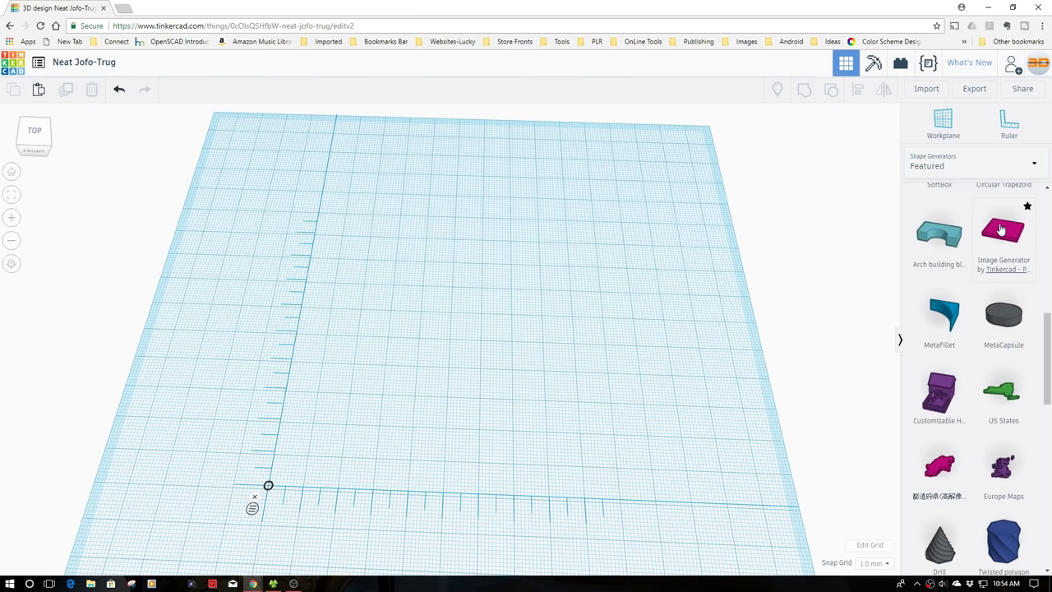
left_click(1002, 230)
left_click(1003, 264)
left_click_drag(1003, 234, 418, 324)
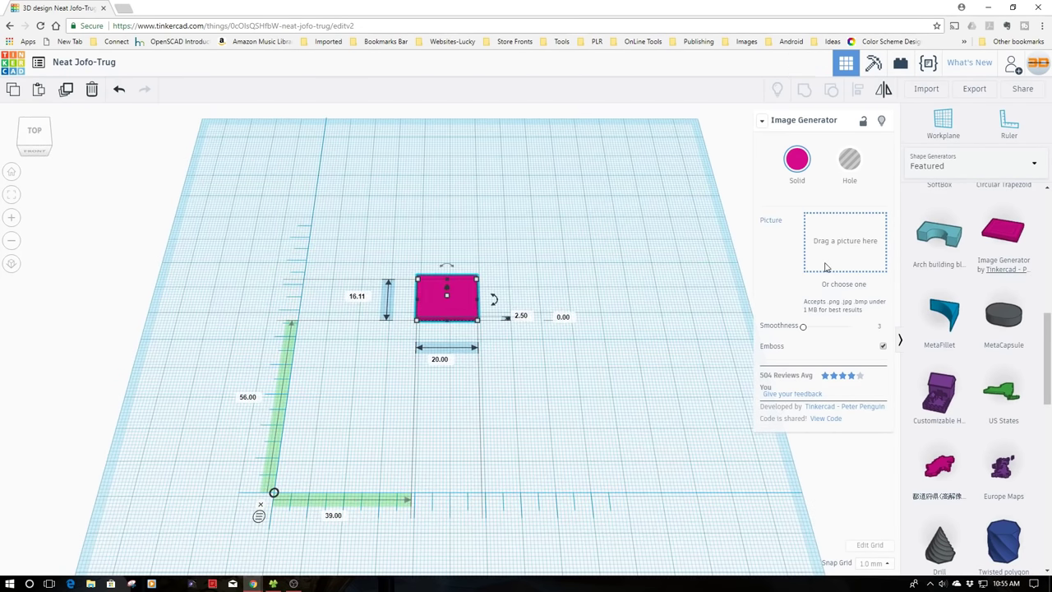
- Load Video-Drone_Logo_01.jpg into the Image Generator and stretch the plate to 59 × 57 mm
left_click(274, 583)
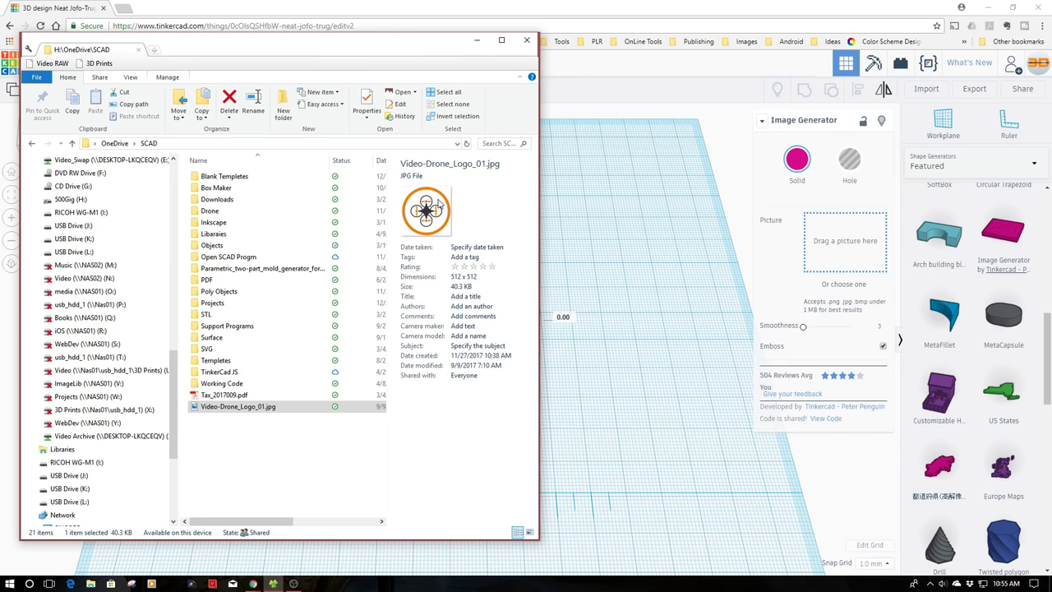
left_click(239, 409)
left_click_drag(236, 413, 847, 247)
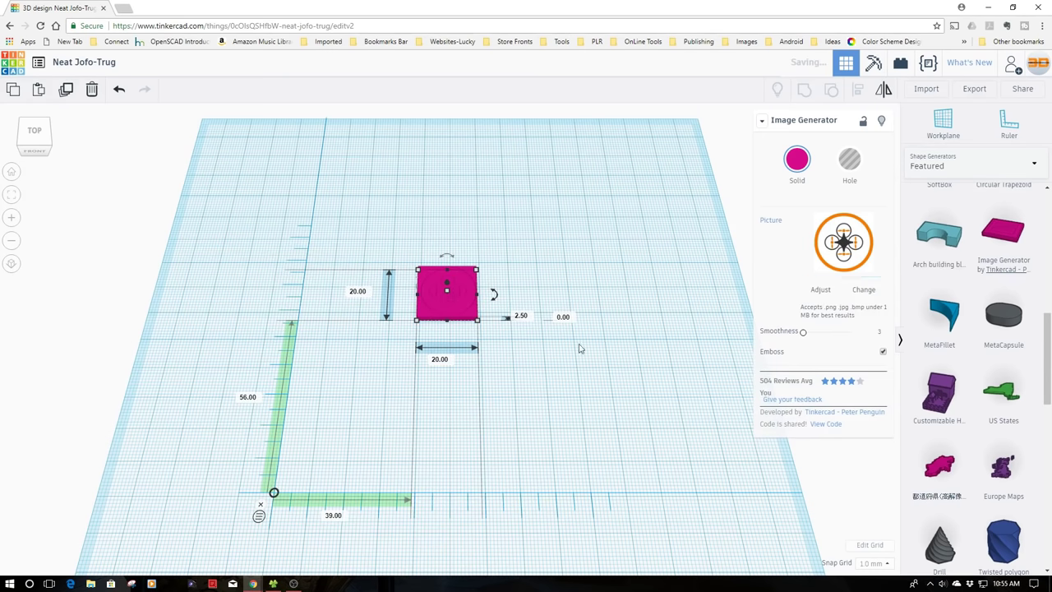
left_click_drag(478, 321, 613, 428)
left_click_drag(553, 373, 456, 377)
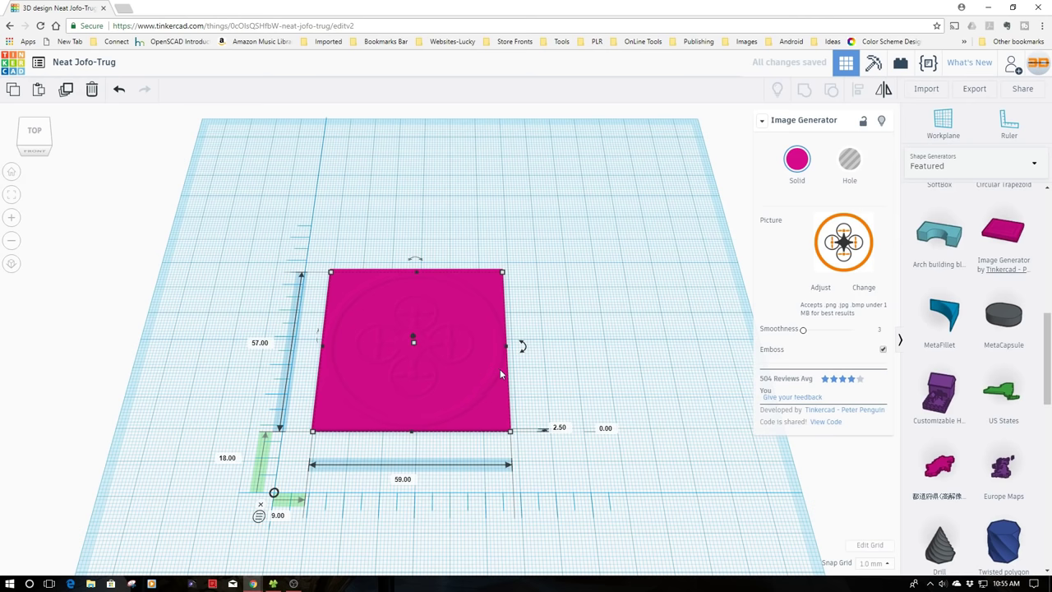
- Leave Emboss unchecked so the logo plate is engraved and 2.00 high
left_click(883, 349)
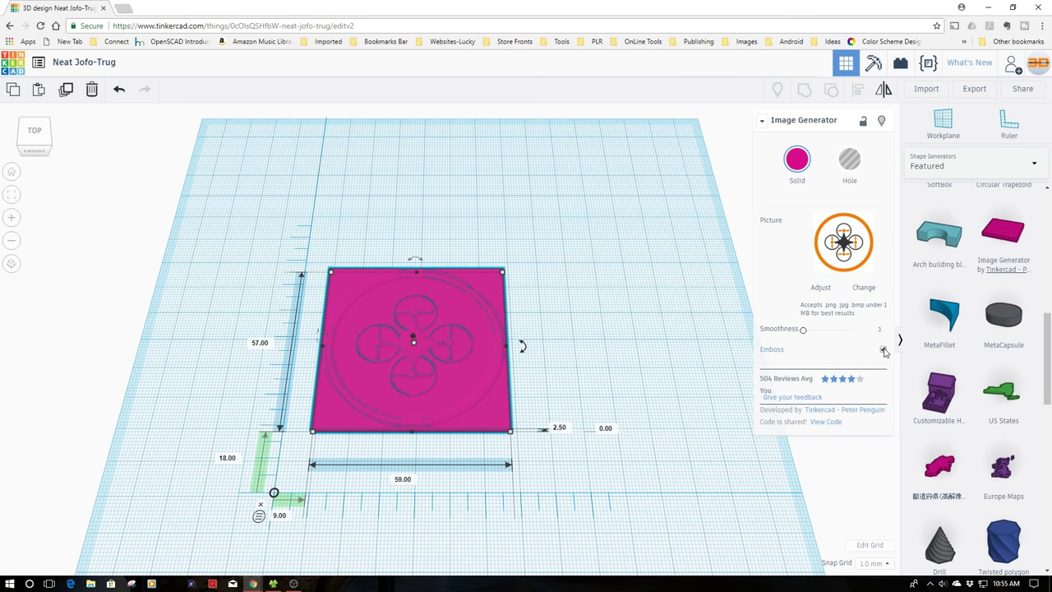
right_click_drag(598, 459, 597, 439)
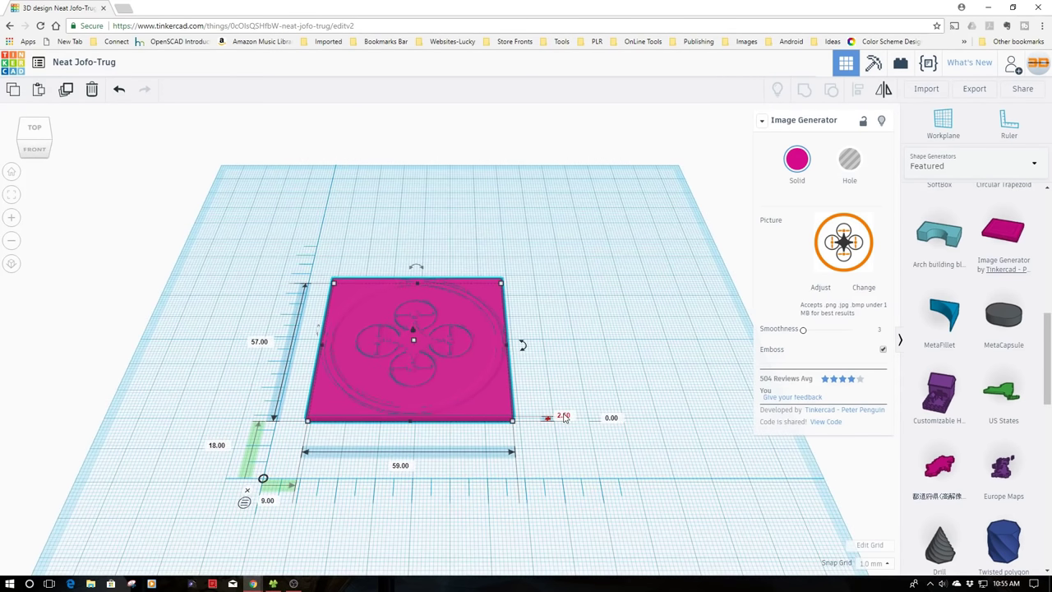
left_click(883, 350)
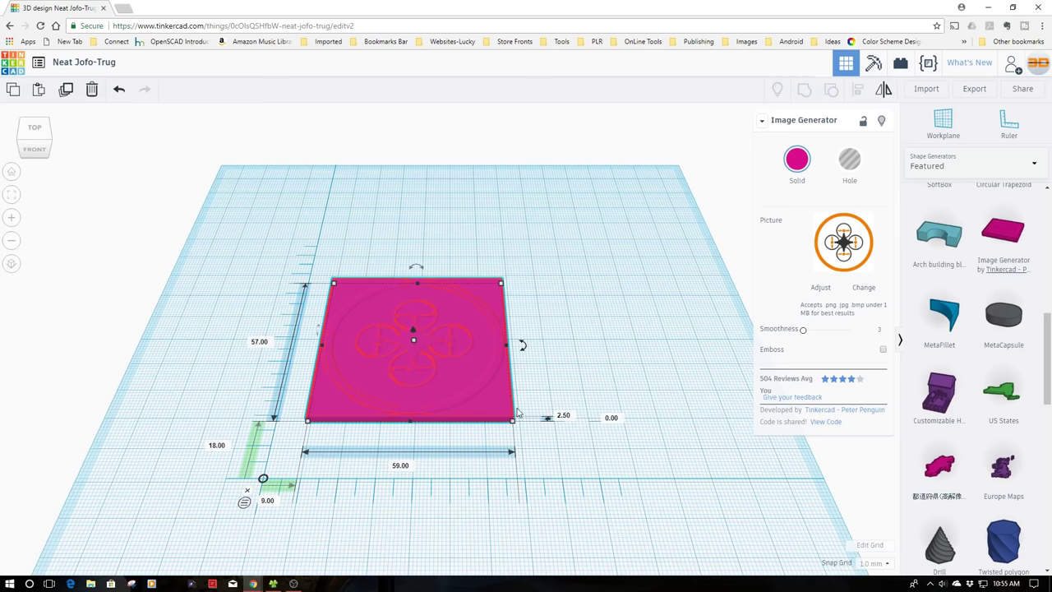
left_click(884, 351)
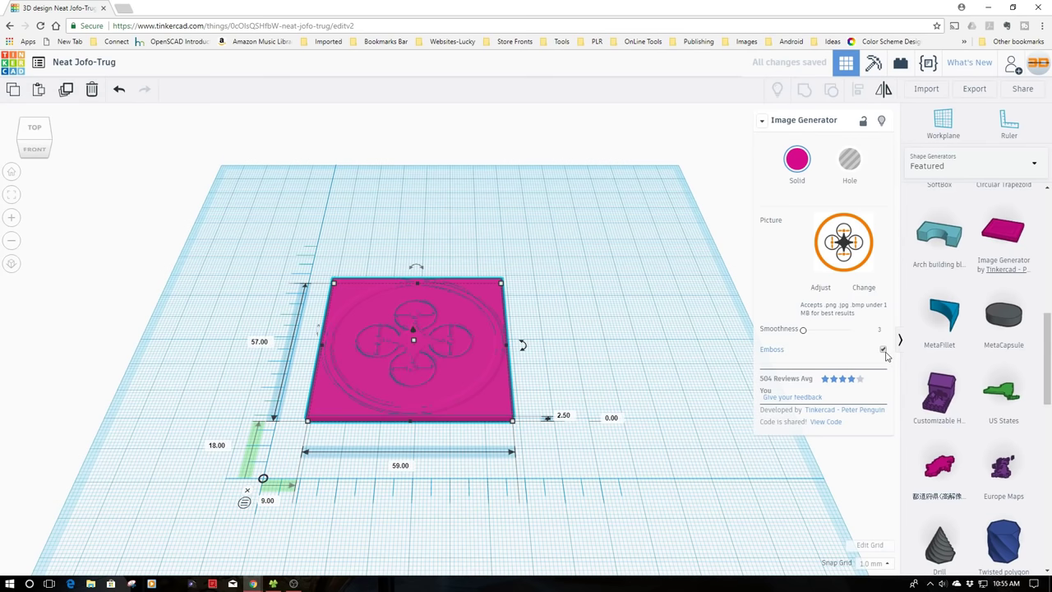
left_click(884, 351)
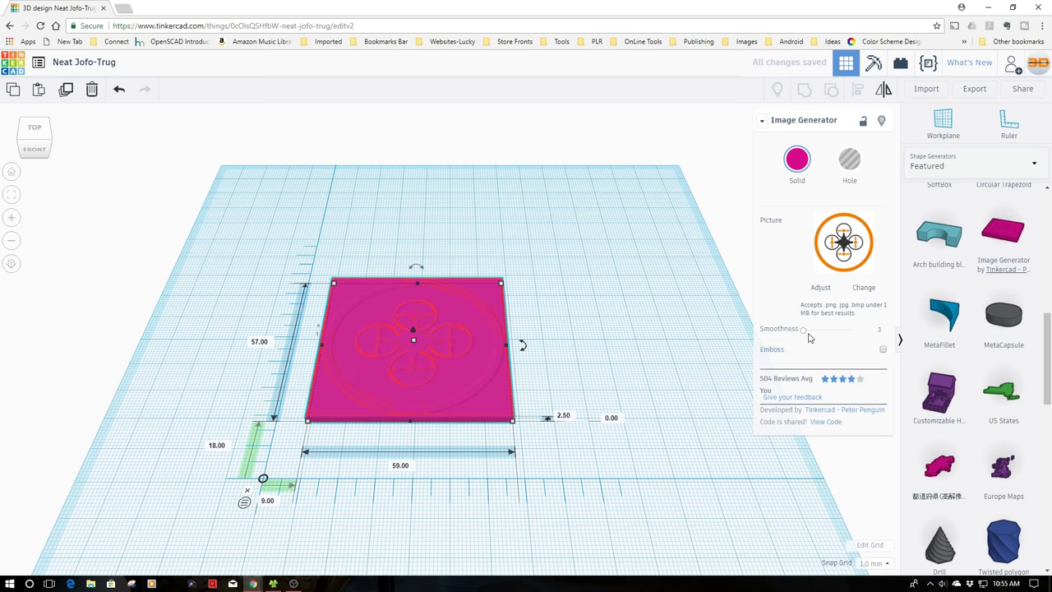
key("f")
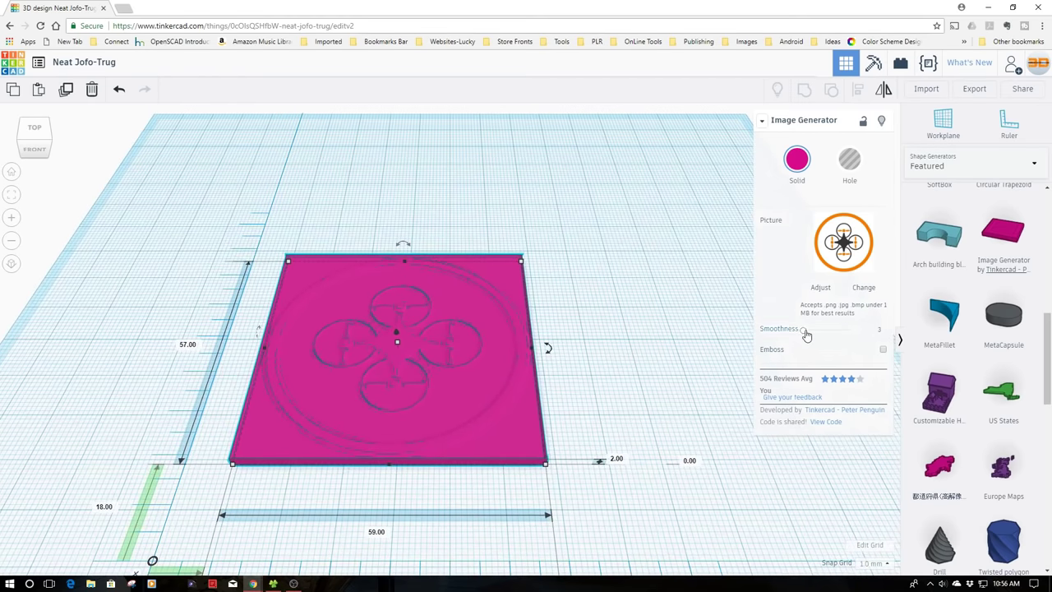
left_click_drag(805, 334, 816, 334)
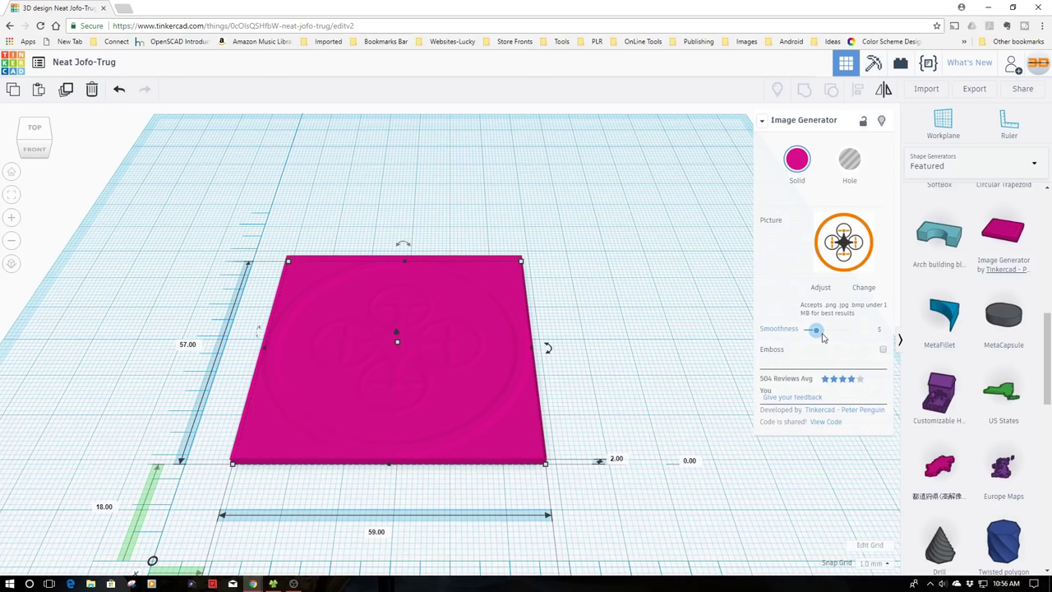
left_click_drag(822, 337, 808, 338)
left_click(851, 173)
- Set the logo plate's width and depth to 60 mm each
left_click(664, 322)
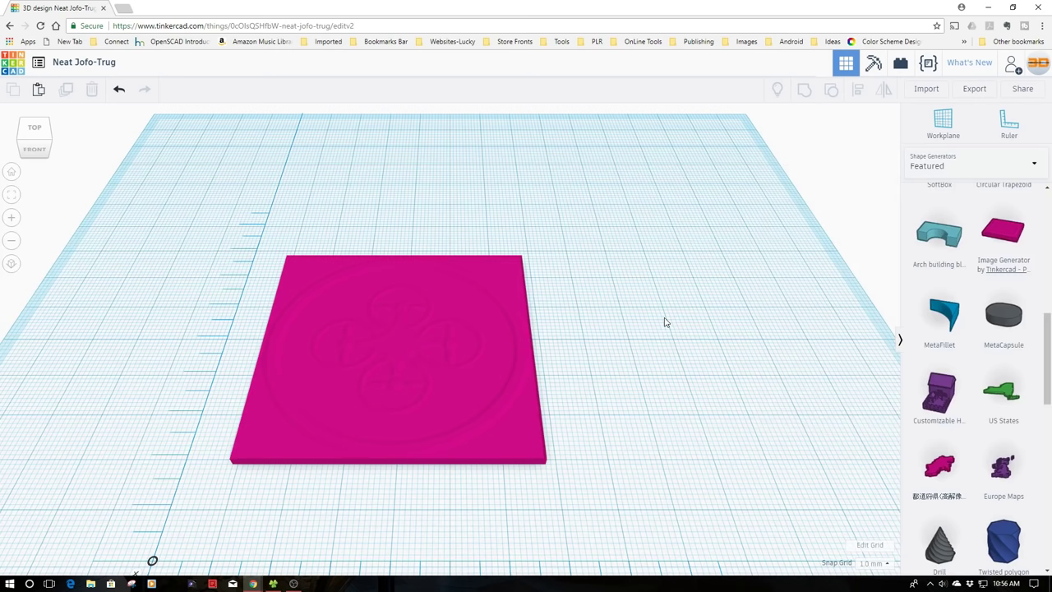
left_click(387, 401)
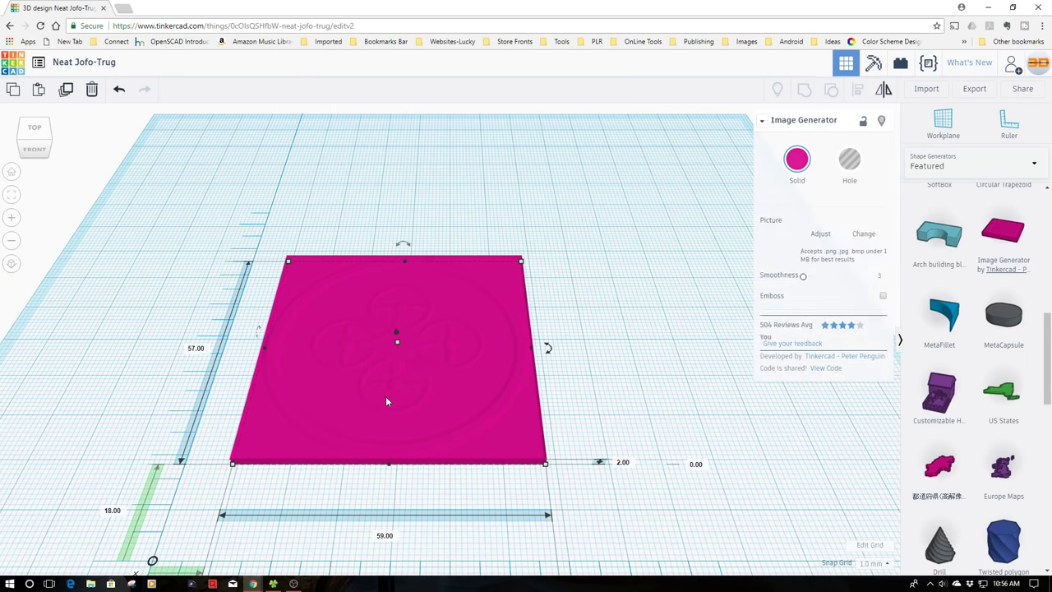
left_click(385, 535)
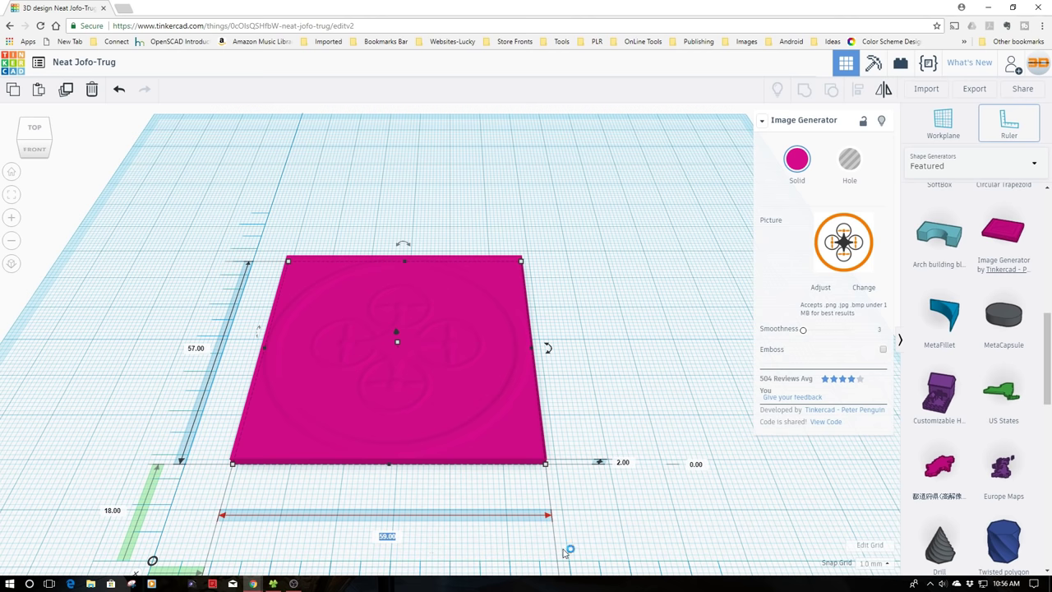
type("60")
key("Return")
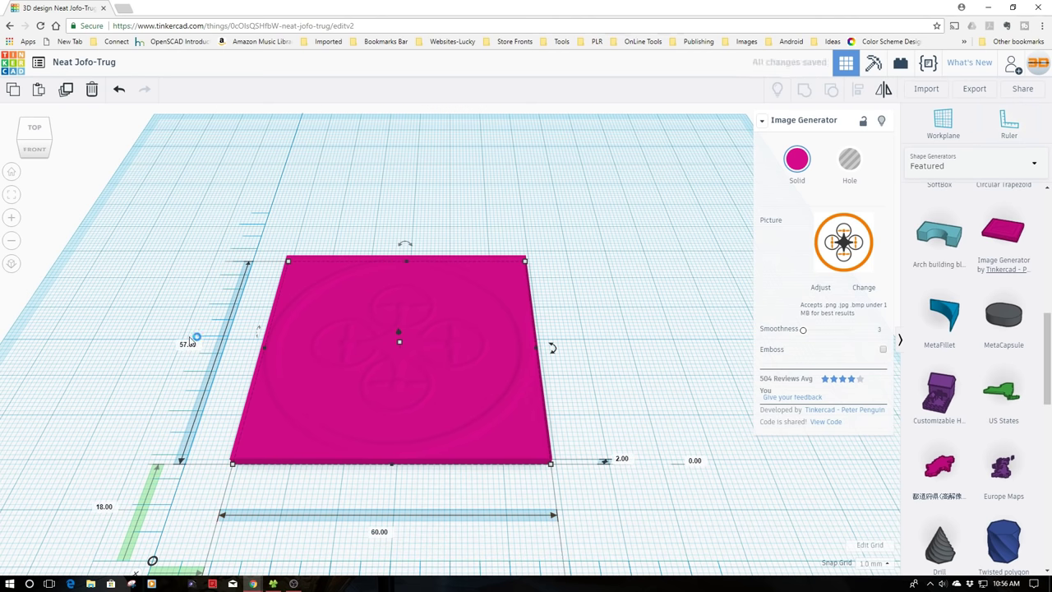
left_click(188, 344)
type("60")
key("Return")
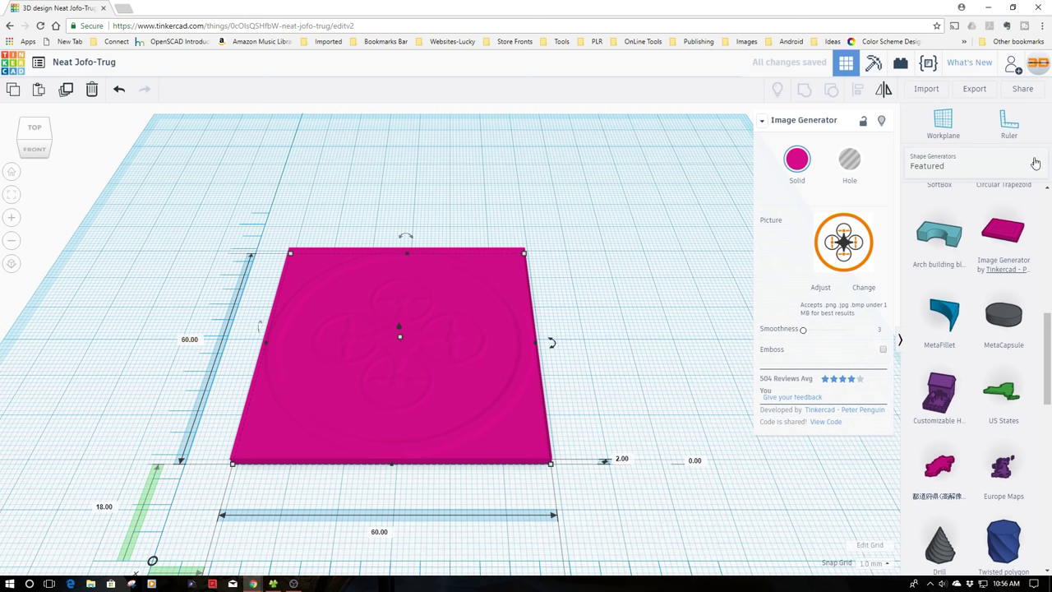
- Drag a Box from Basic Shapes onto the workplane
left_click(1035, 163)
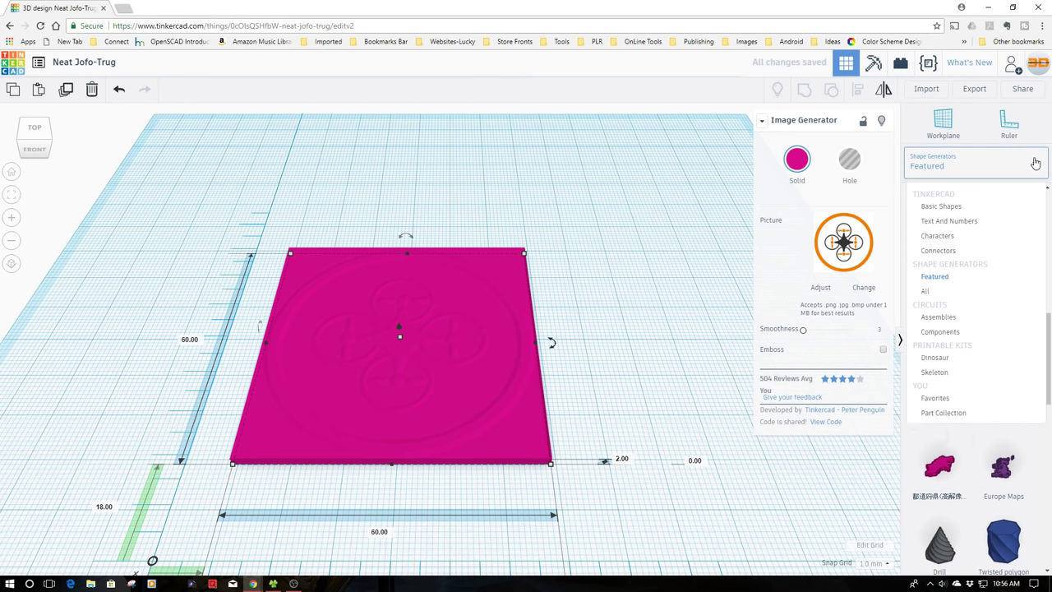
left_click(960, 208)
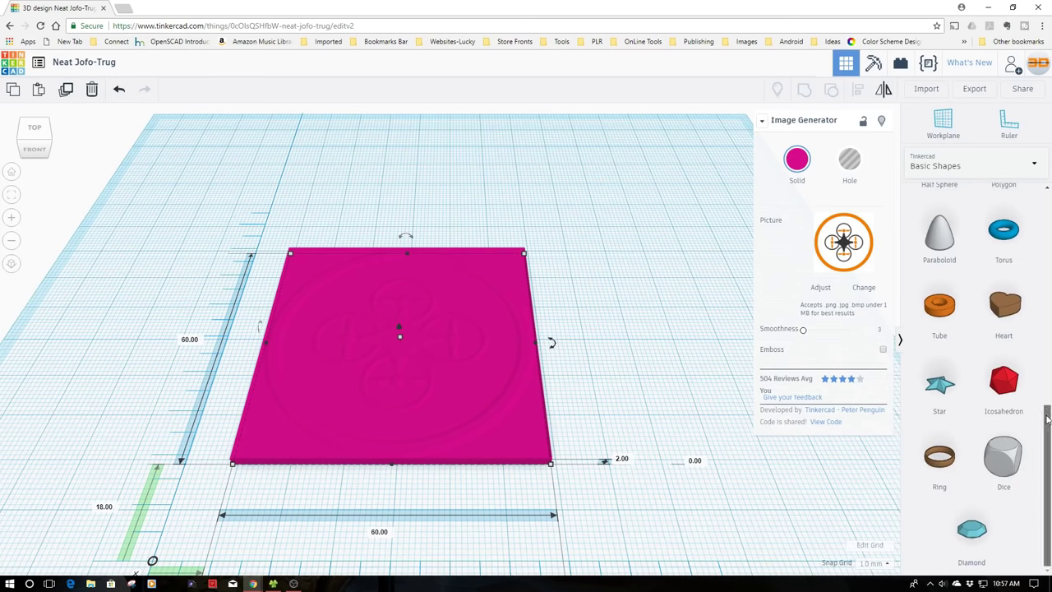
scroll(1050, 345, "up", 5)
scroll(1048, 312, "down", 5)
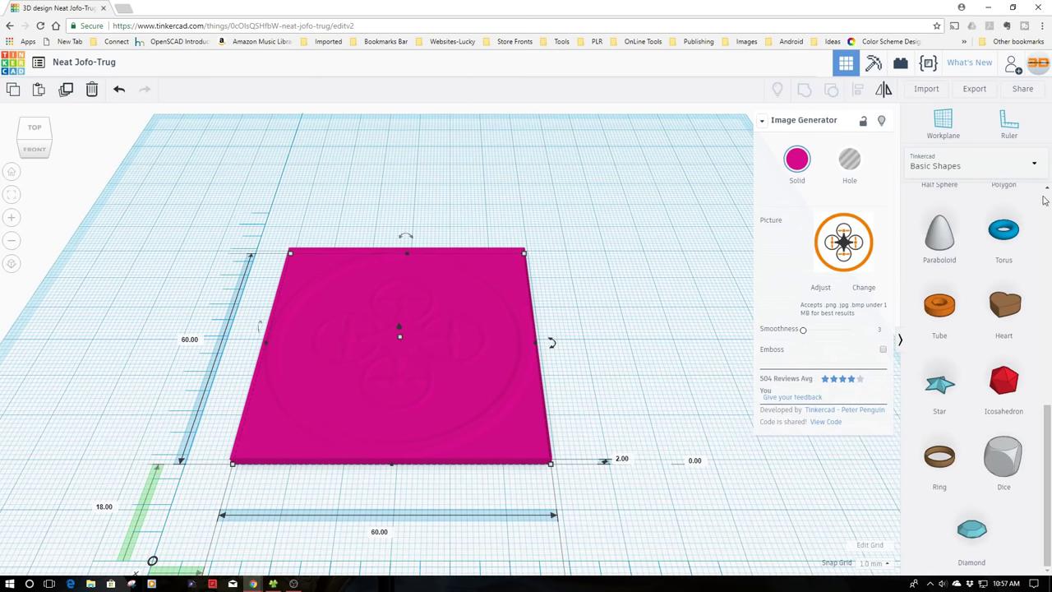
scroll(1021, 461, "up", 4)
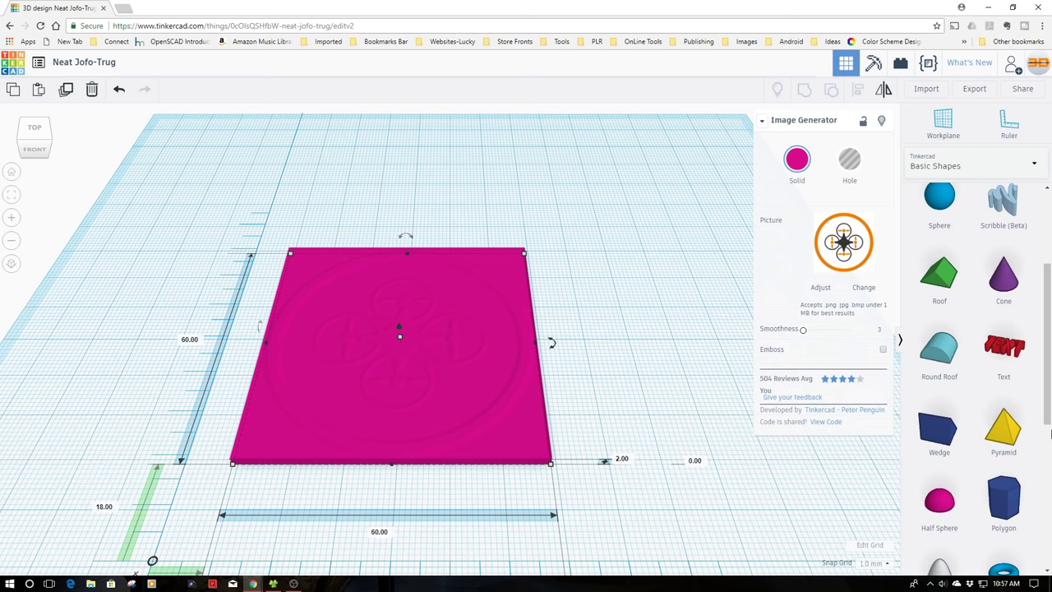
scroll(978, 370, "up", 3)
left_click_drag(960, 329, 541, 314)
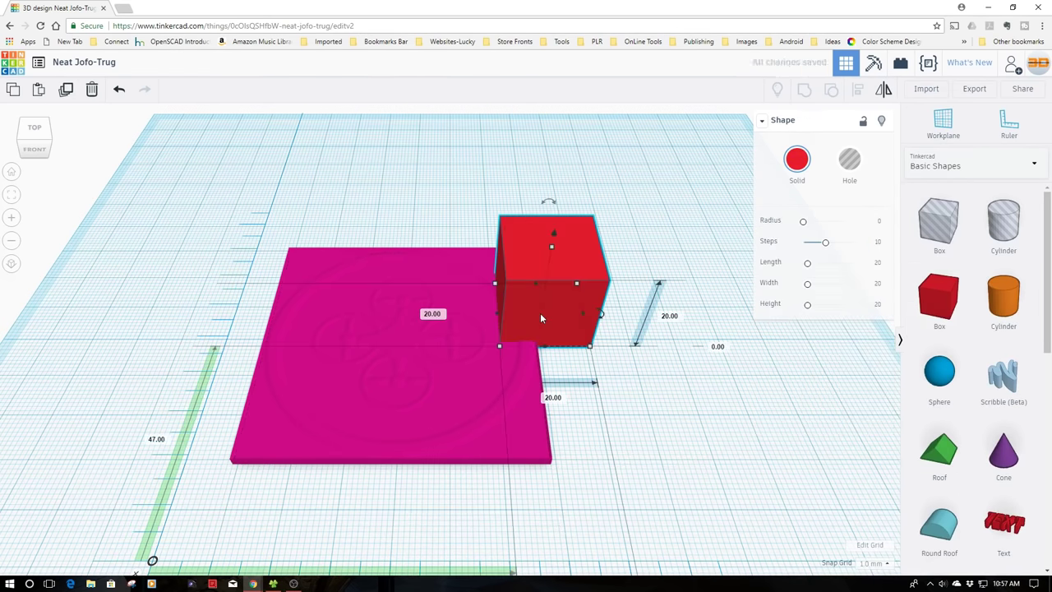
- Size the box to 70 × 70 mm and arrange it beside the logo plate
left_click(560, 401)
type("70")
key("Return")
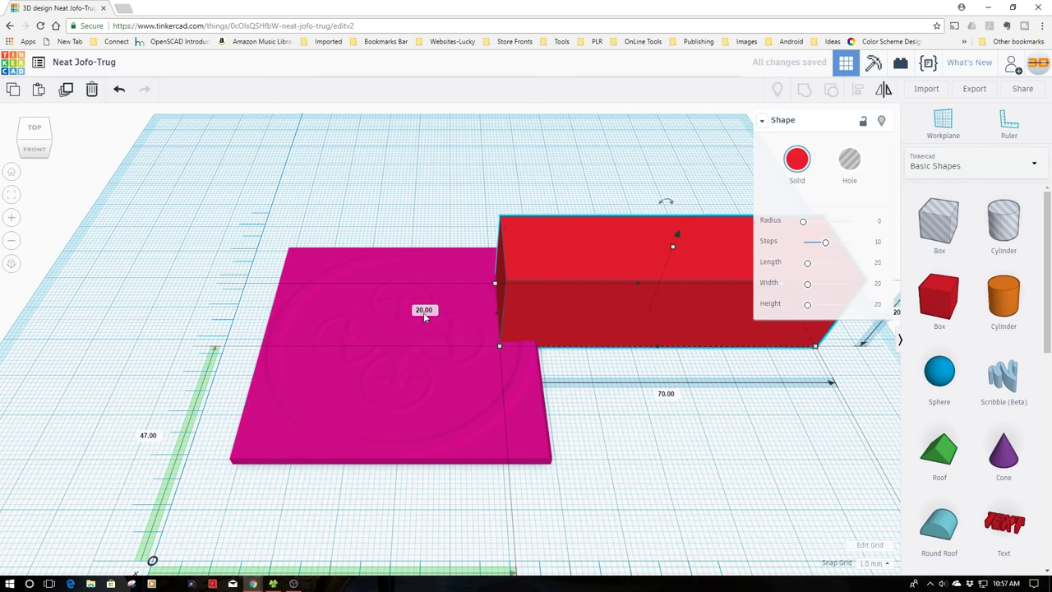
left_click(424, 312)
type("70")
key("Return")
left_click_drag(664, 231, 633, 393)
left_click_drag(341, 362, 89, 355)
left_click_drag(585, 365, 528, 337)
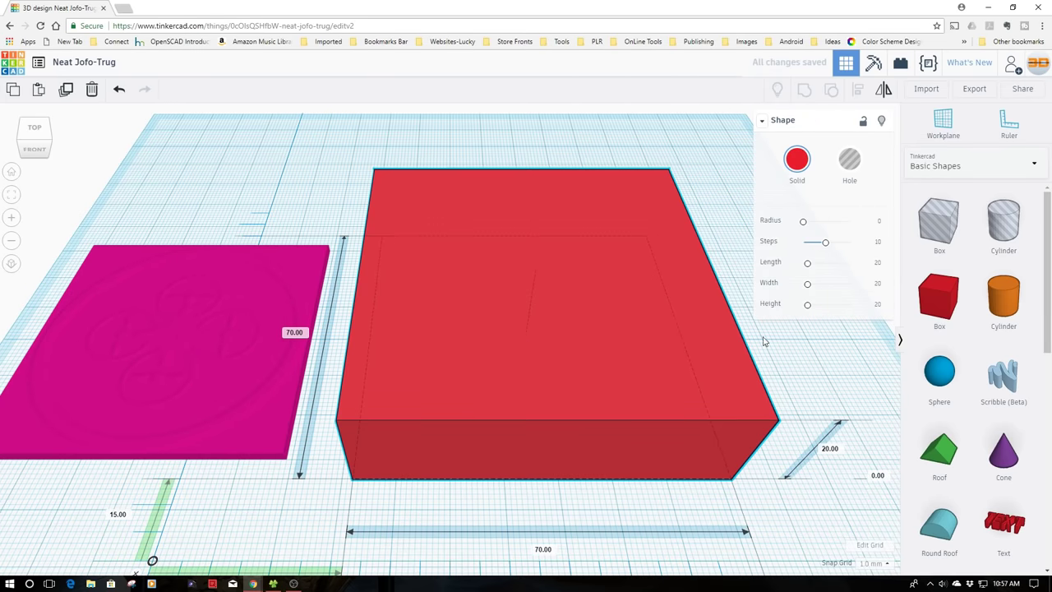
- Add a cylinder onto the box and lower the box to 10 mm high
left_click_drag(1004, 298, 473, 494)
left_click(625, 402)
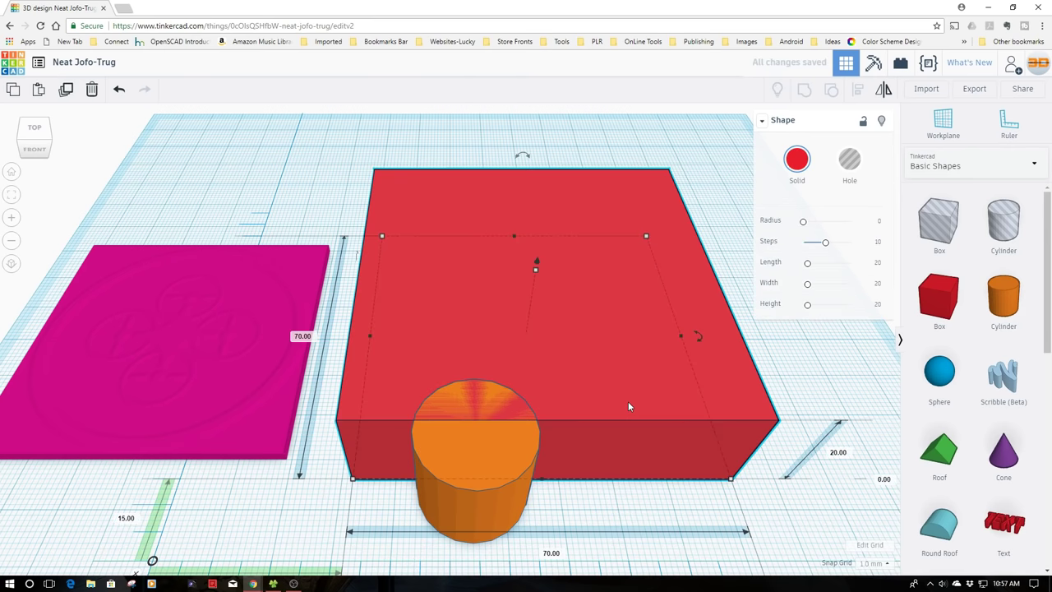
left_click(837, 453)
type("10")
key("Return")
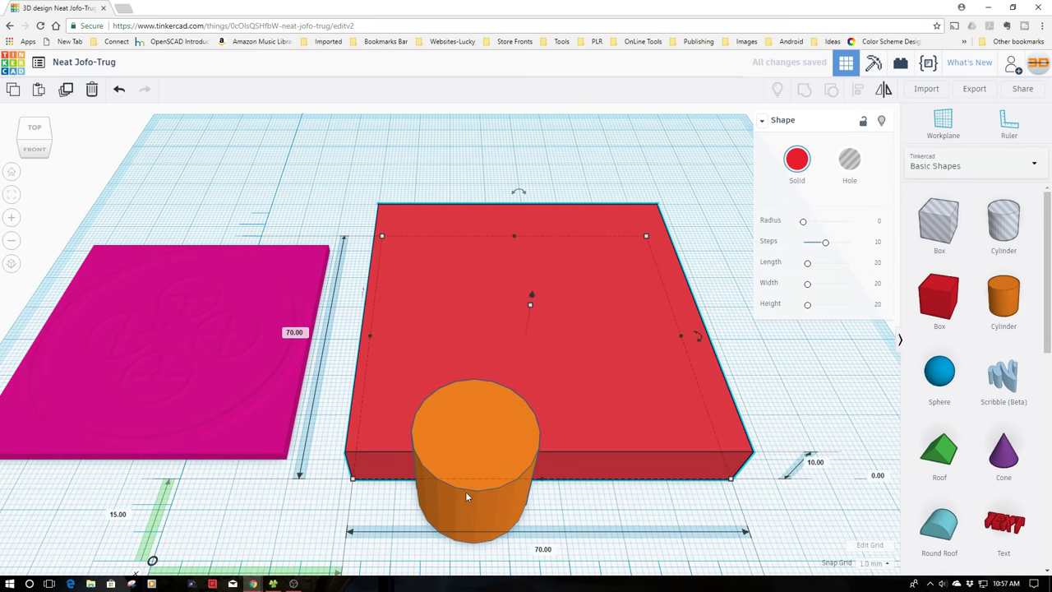
left_click(465, 492)
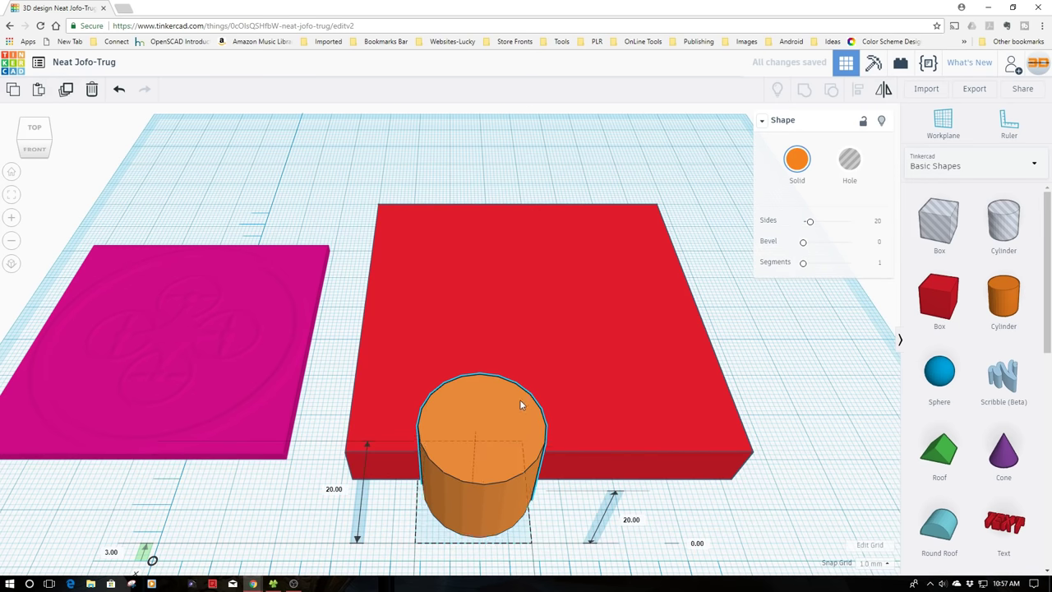
- Size the cylinder to 60 × 60 mm and centre it on the red box
left_click_drag(520, 405, 520, 400)
left_click(518, 521)
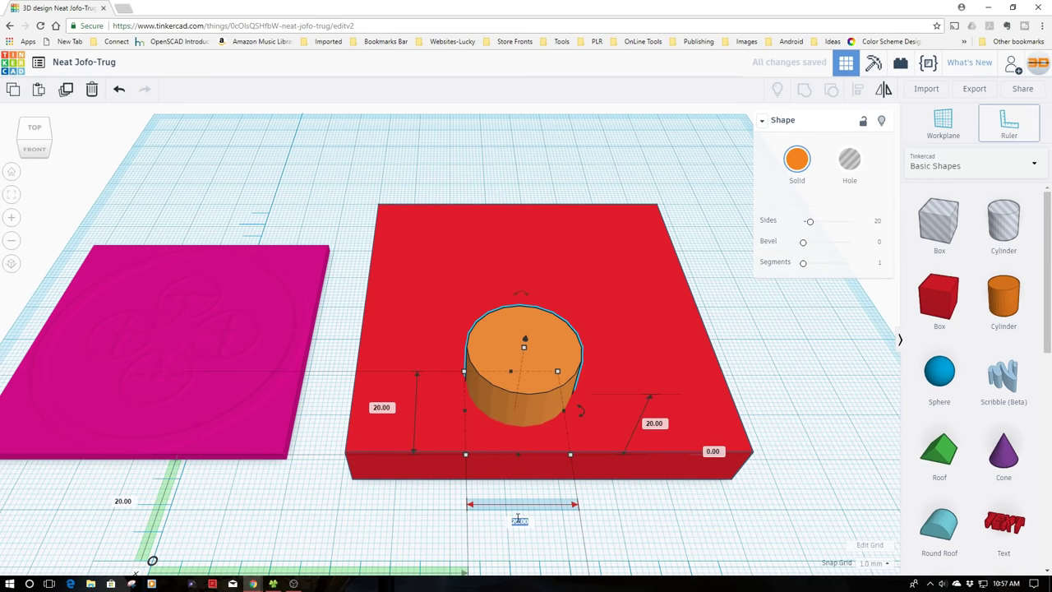
type("60")
key("Return")
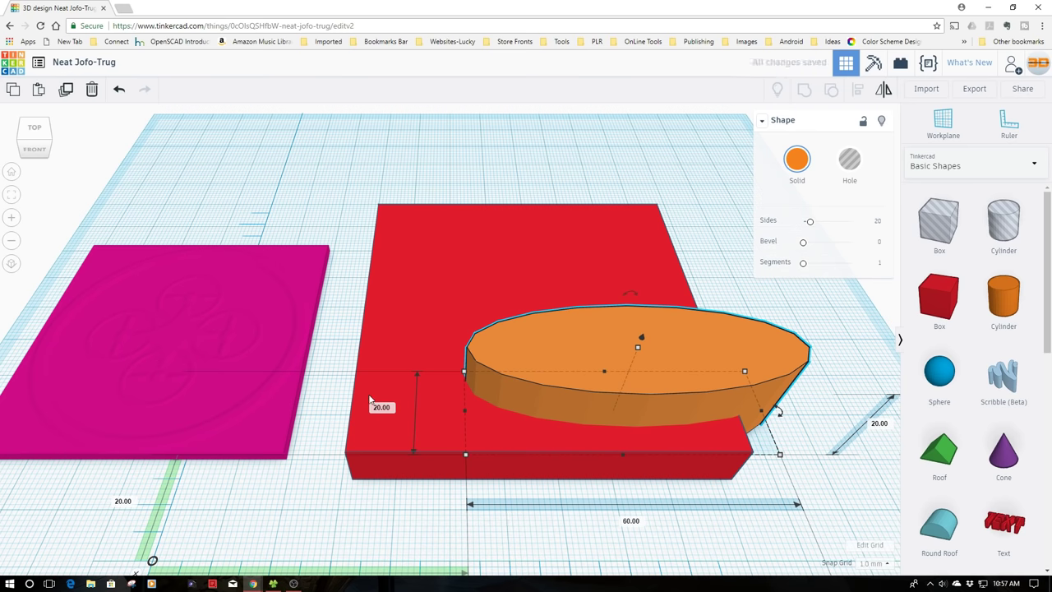
left_click(382, 411)
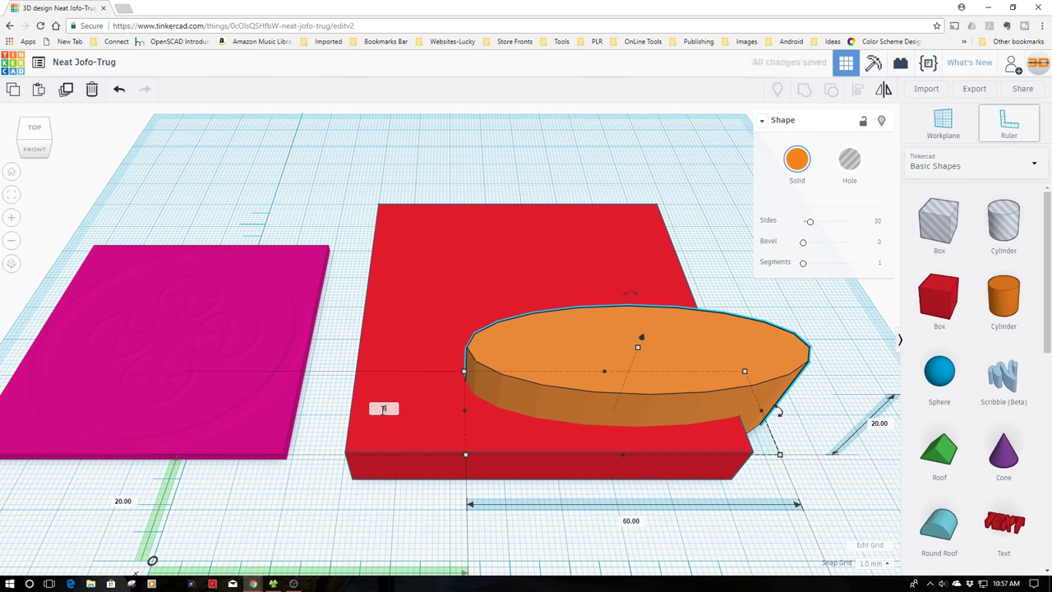
key("Return")
left_click_drag(666, 325, 563, 337)
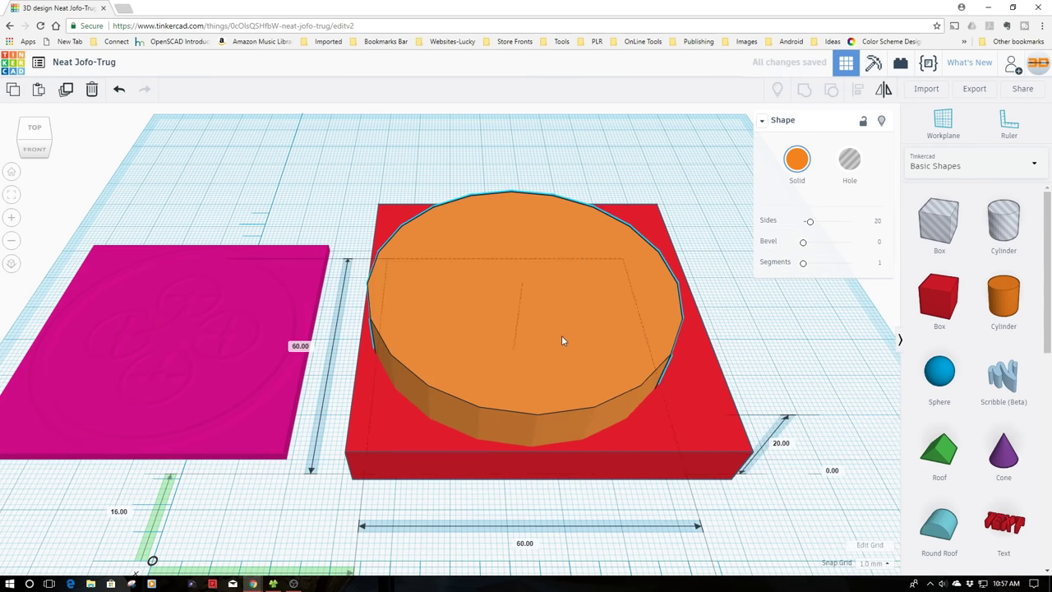
- Make the cylinder a hole with 64 sides
left_click(850, 161)
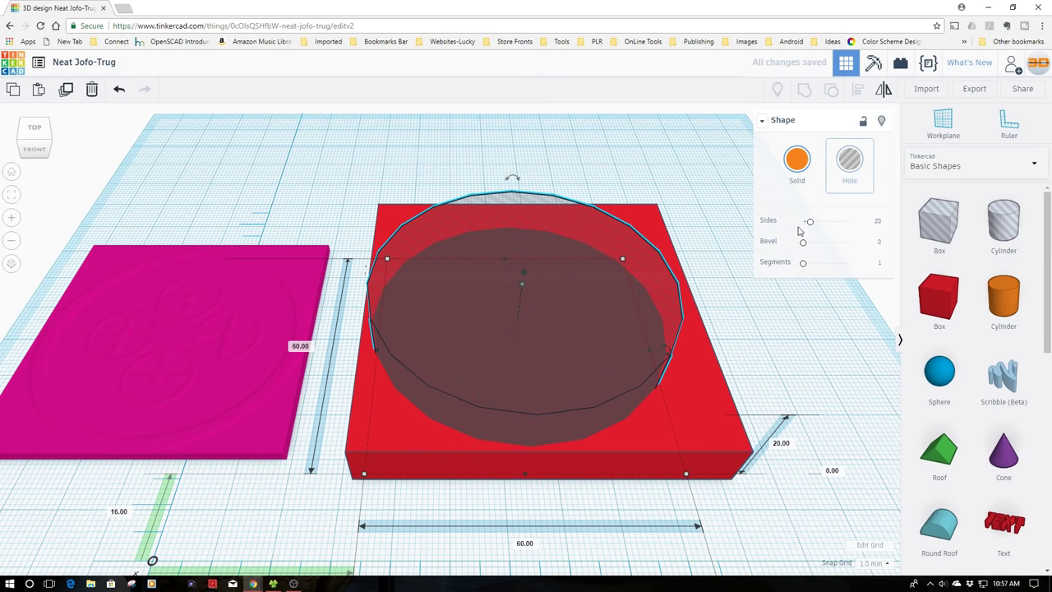
left_click_drag(810, 222, 843, 227)
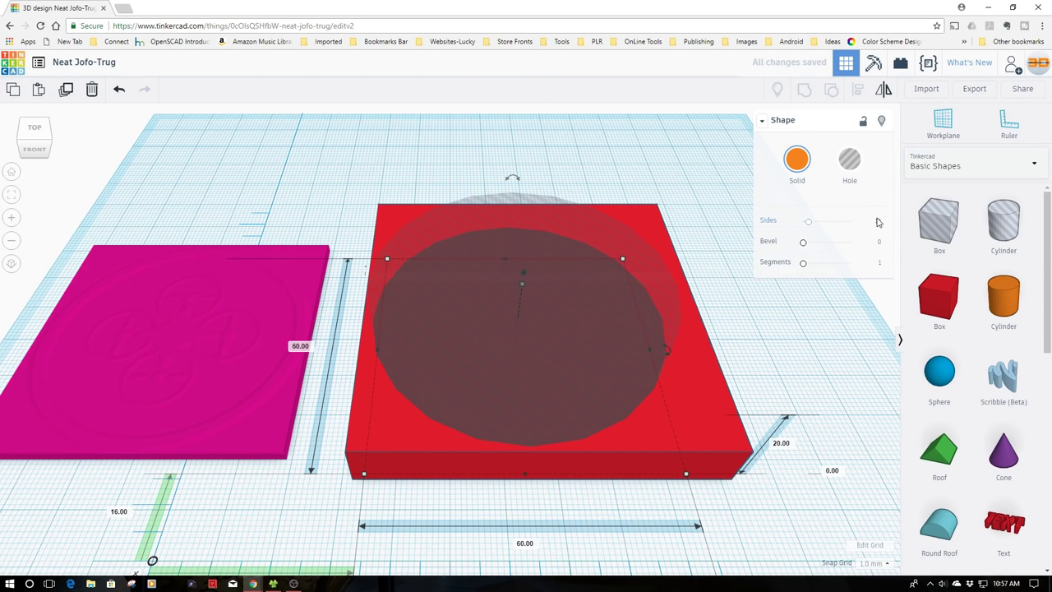
left_click(864, 227)
left_click(711, 205)
- Align the hole to the centre of the red box in both directions
key("ctrl+a")
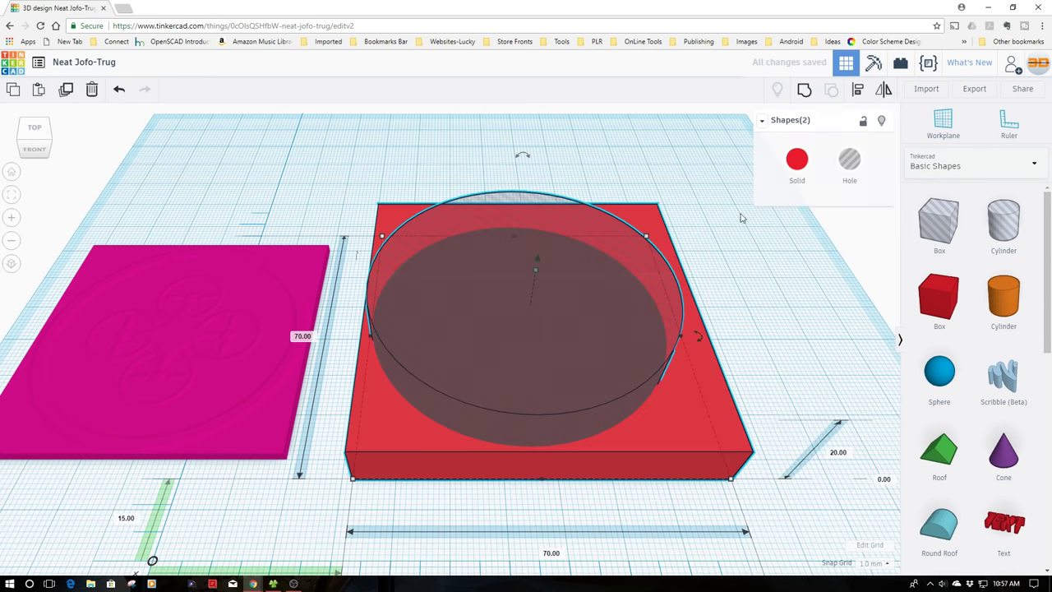
left_click(859, 92)
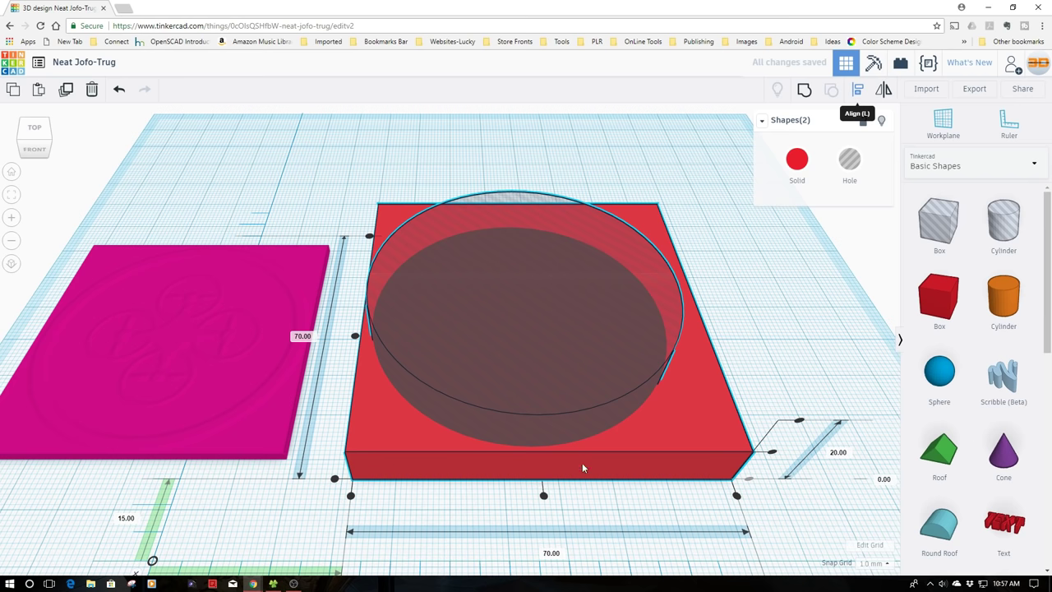
left_click(544, 495)
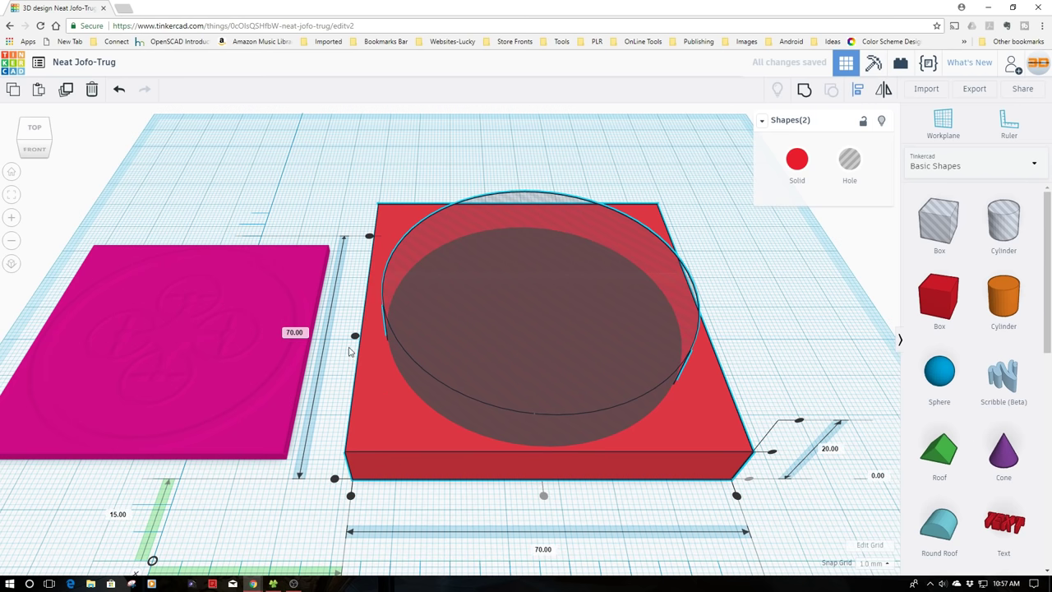
left_click(354, 337)
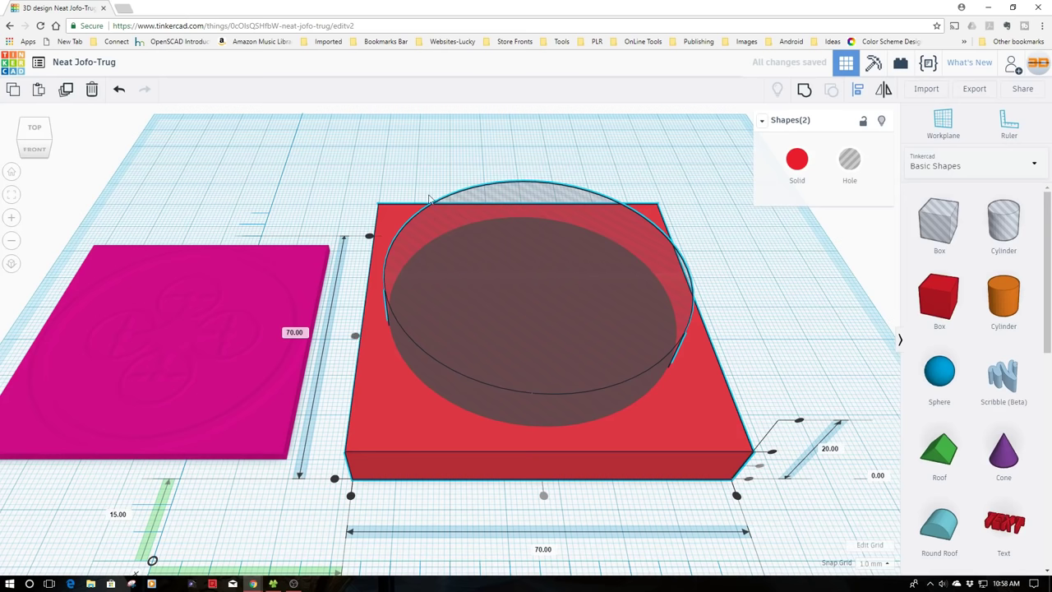
left_click(425, 171)
- Lower the hole 1 mm, then group it with the box to cut the opening
left_click(499, 298)
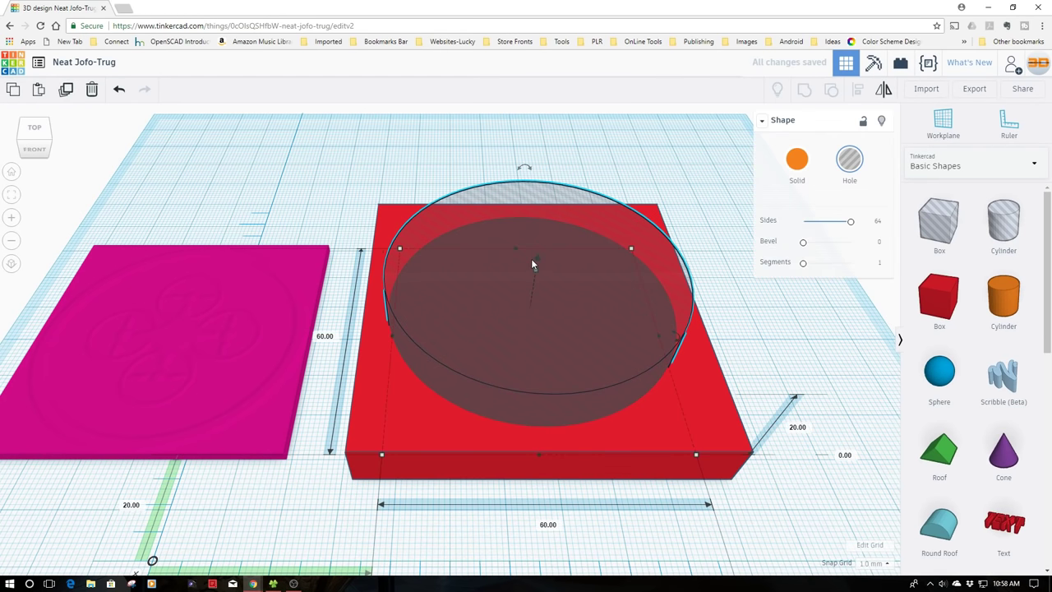
key("ctrl+Down")
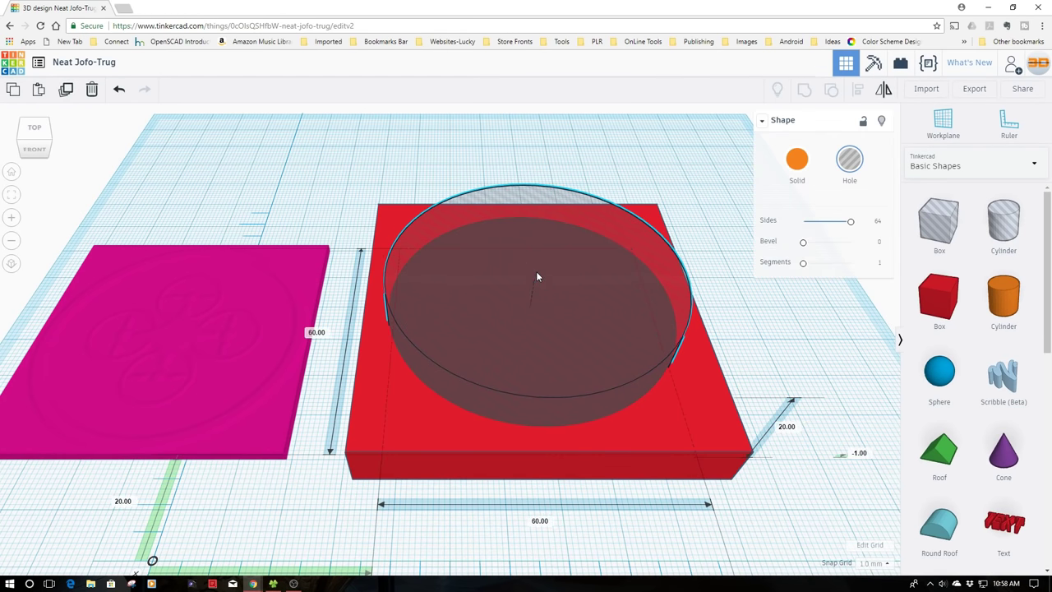
left_click(485, 164)
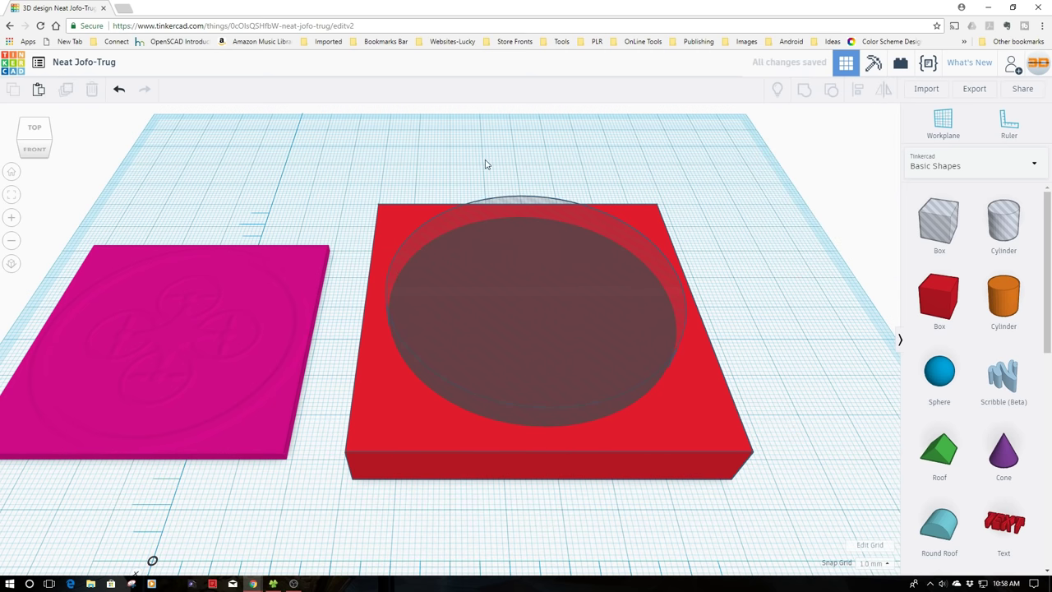
left_click_drag(585, 438, 737, 342)
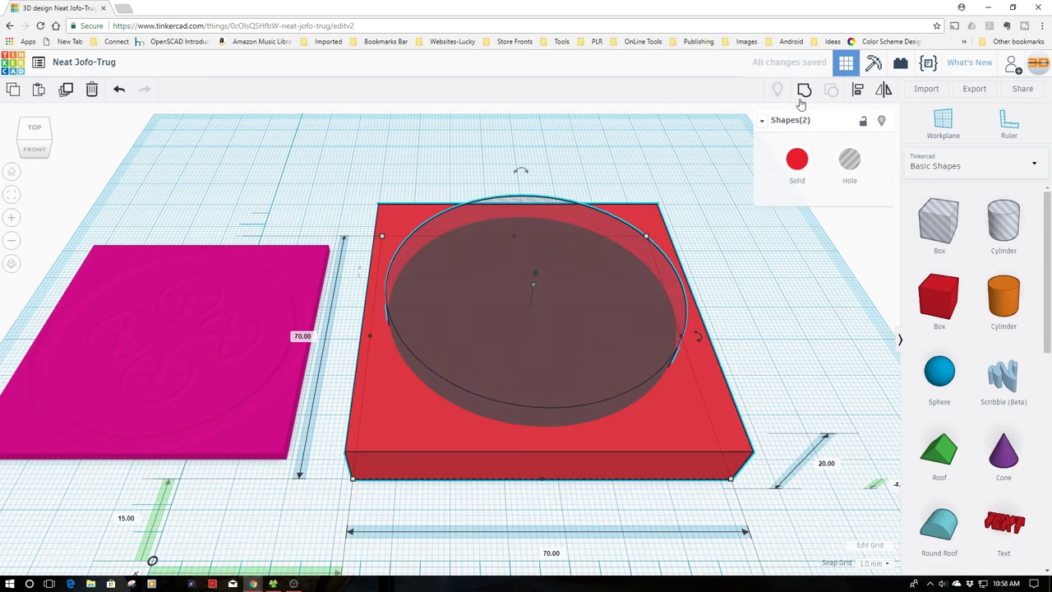
left_click(803, 90)
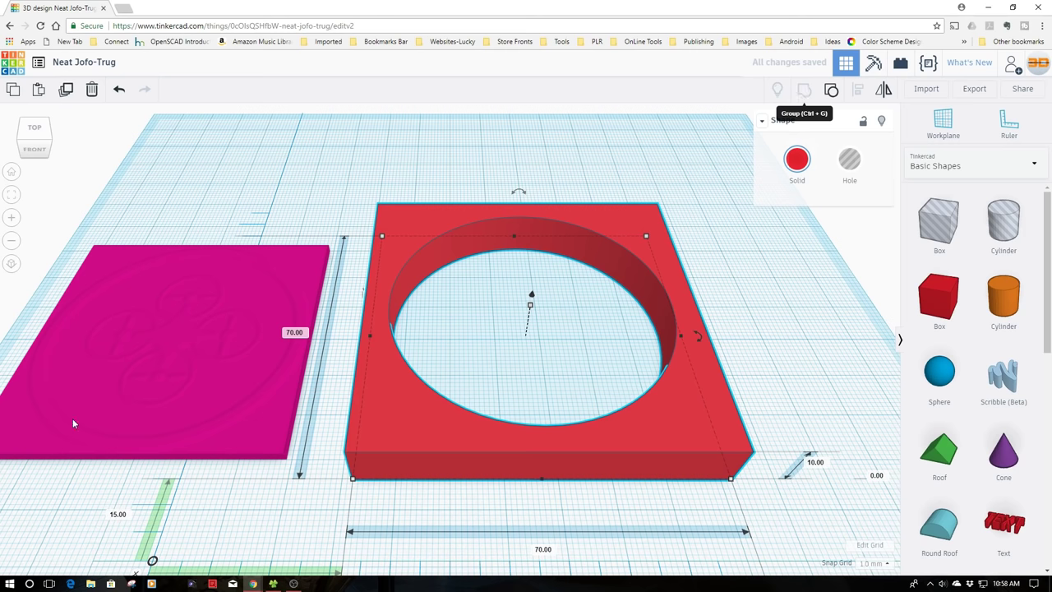
- Slide the logo plate under the red frame, sink the frame 4 mm, and select all
left_click_drag(60, 429, 465, 424)
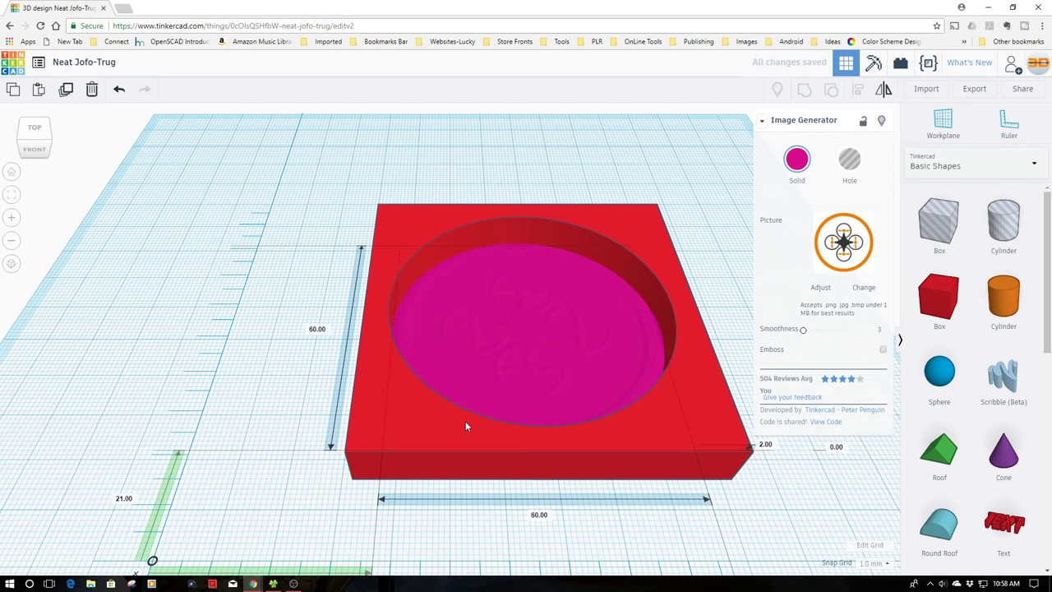
left_click(465, 424)
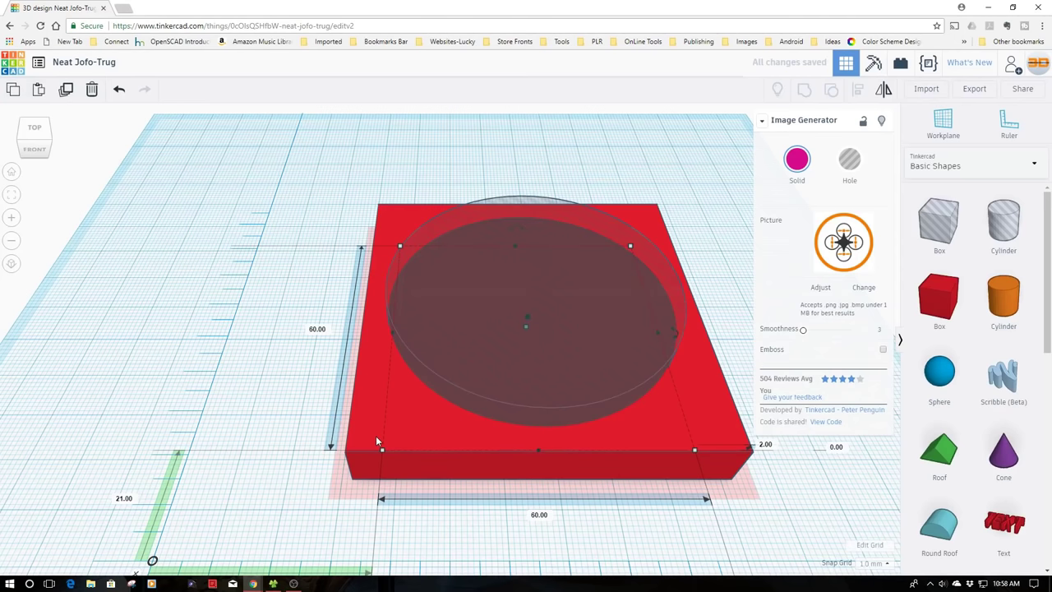
left_click(377, 441)
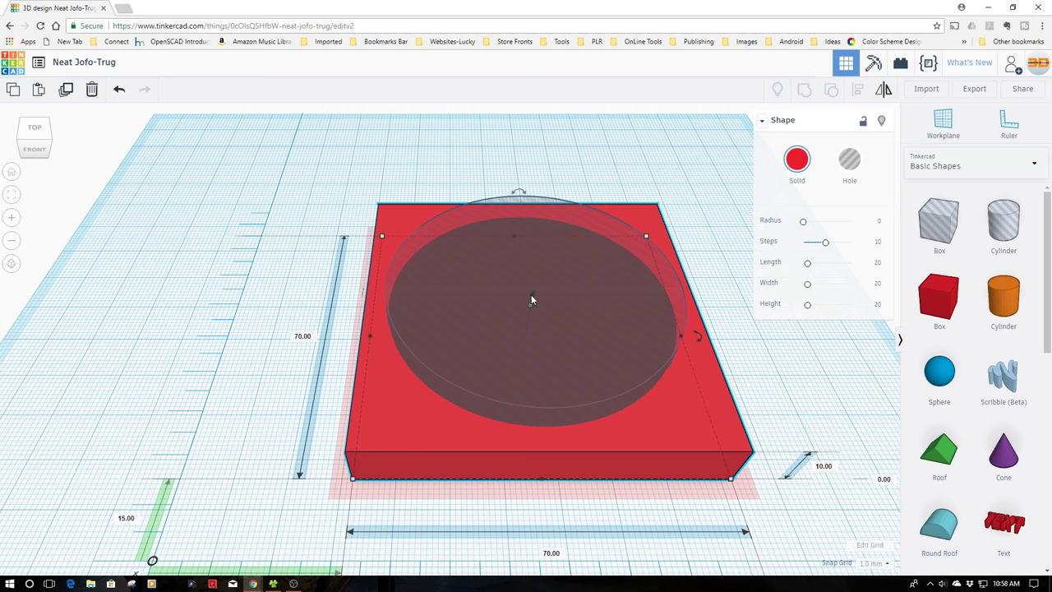
key("ctrl+Down")
key("ctrl+Down")
key("ctrl+Down")
key("ctrl+Down")
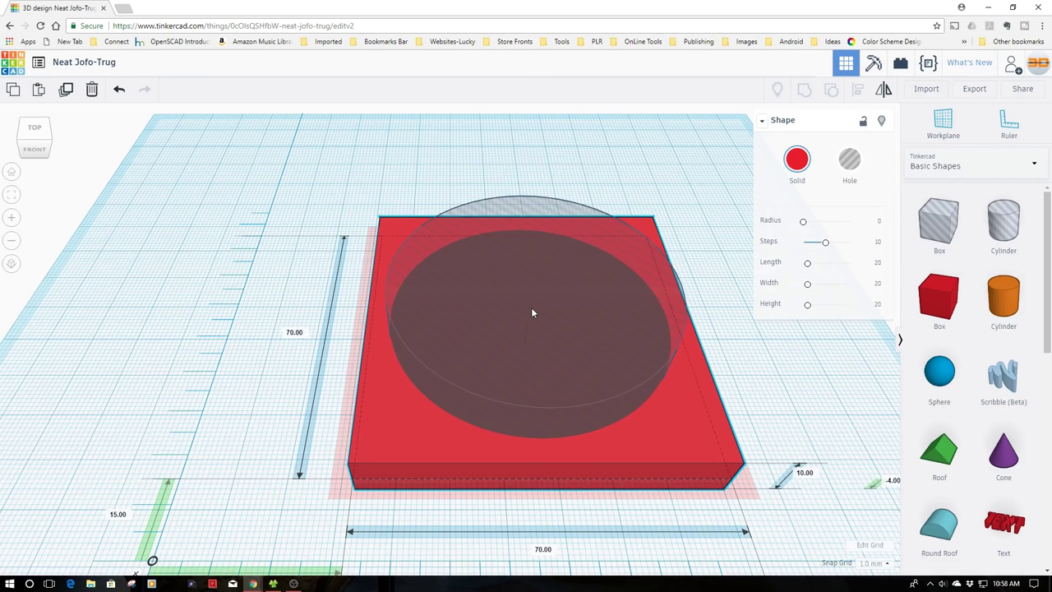
key("ctrl+a")
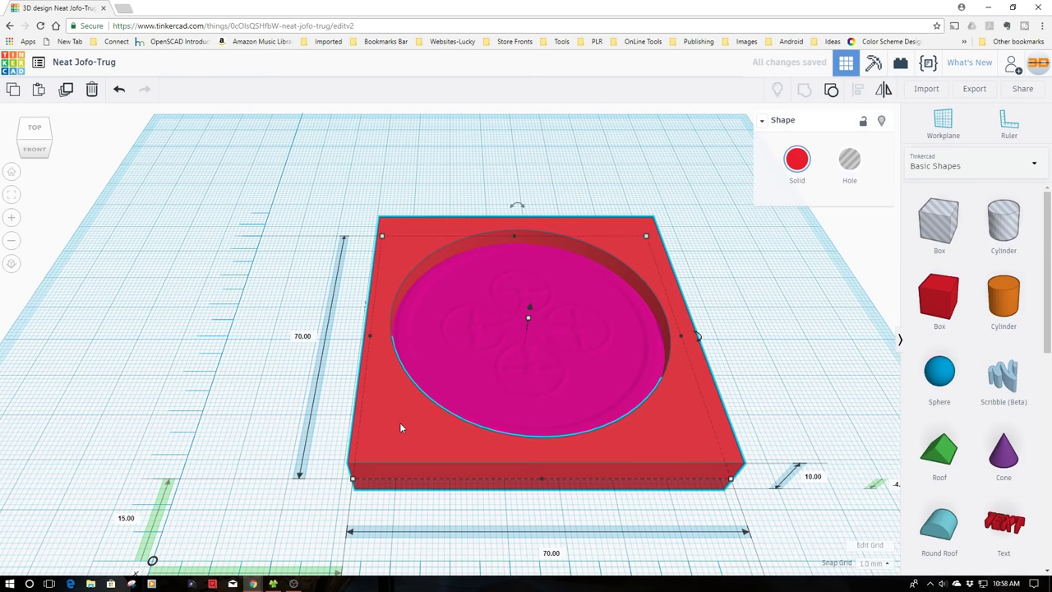
- Make the red frame a hole, left-align it with the logo plate, and group them
left_click(847, 162)
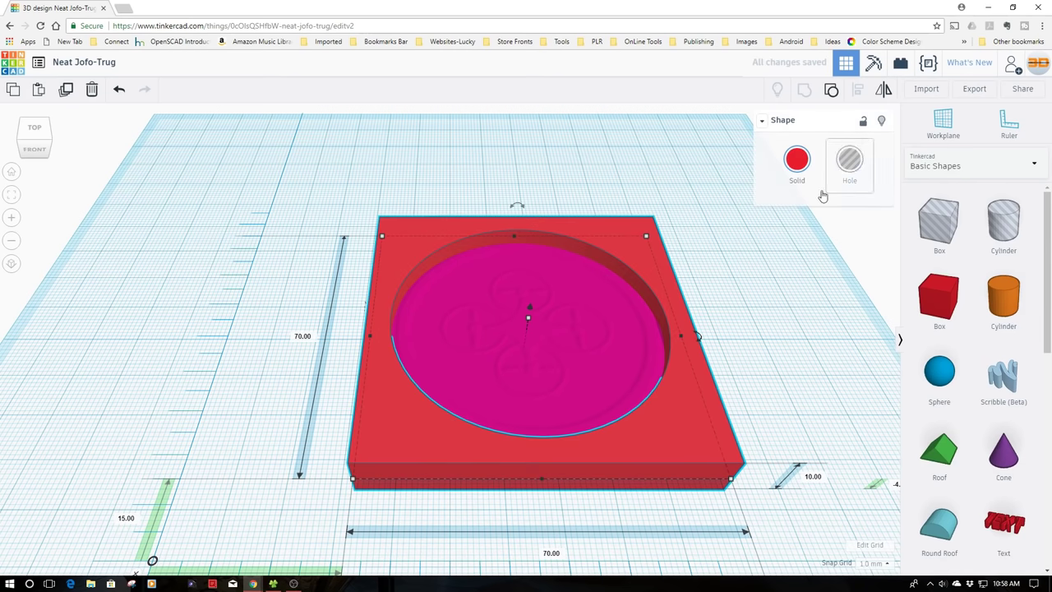
left_click_drag(351, 189, 750, 494)
left_click(857, 90)
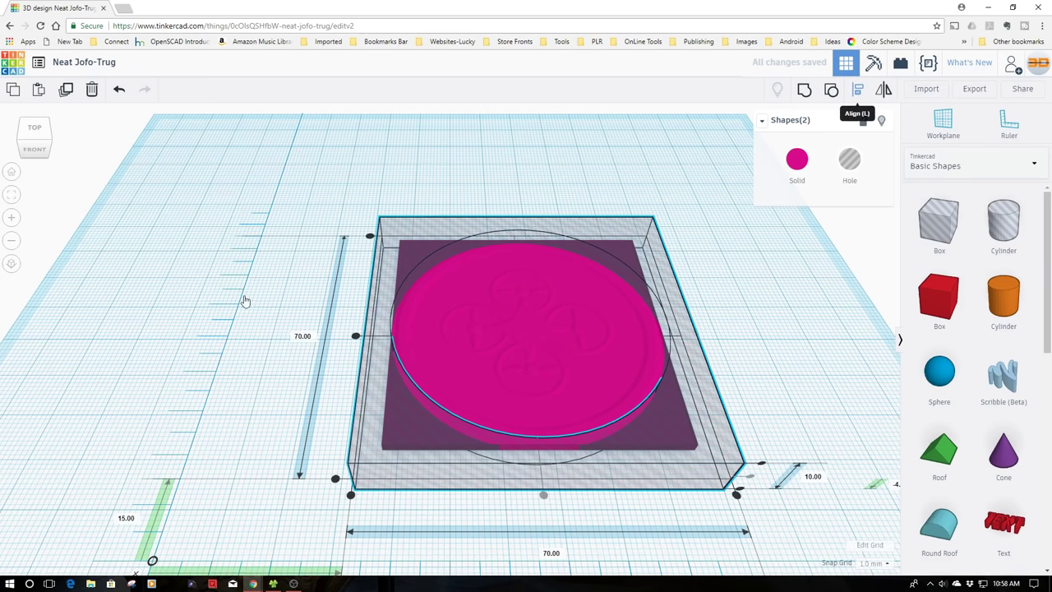
left_click(355, 337)
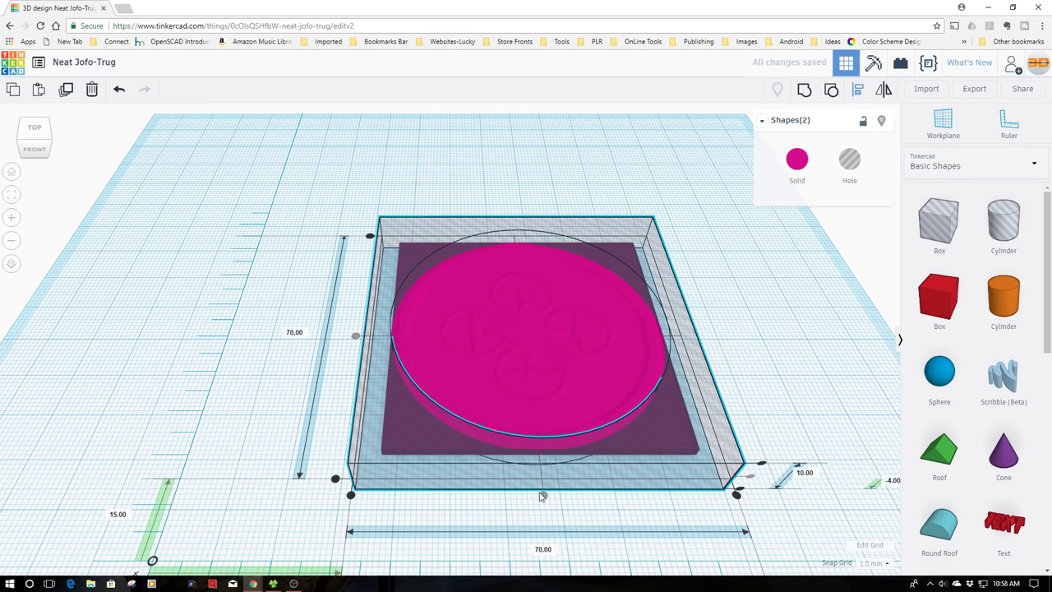
left_click(292, 204)
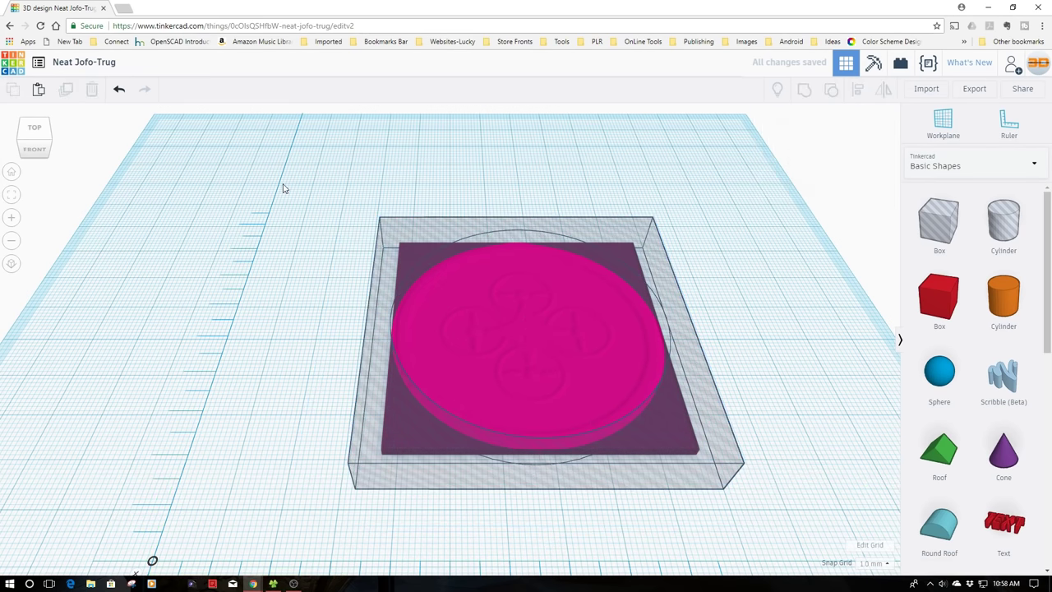
left_click_drag(284, 185, 720, 395)
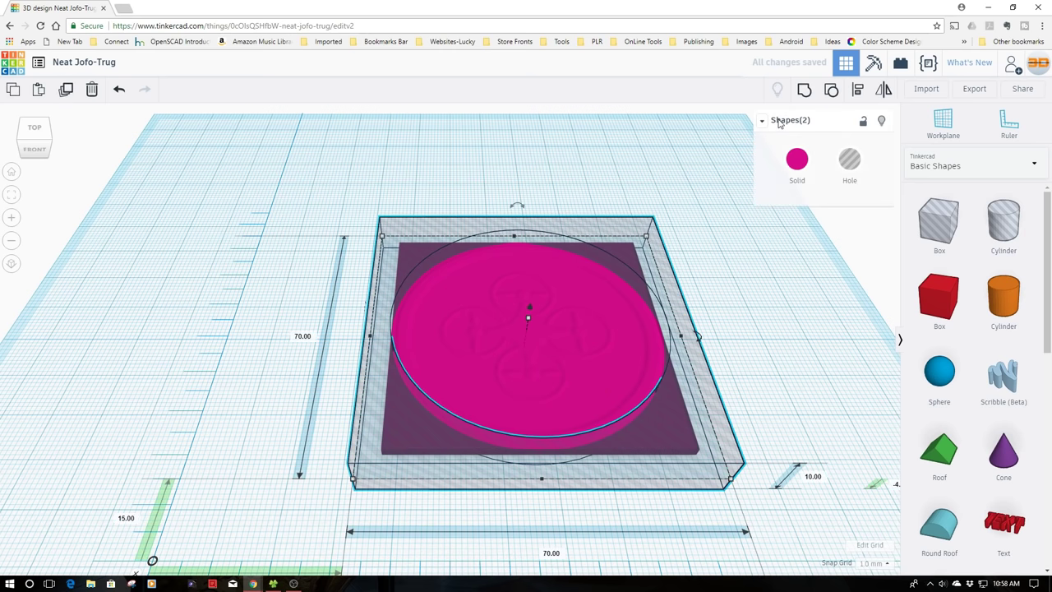
left_click(804, 91)
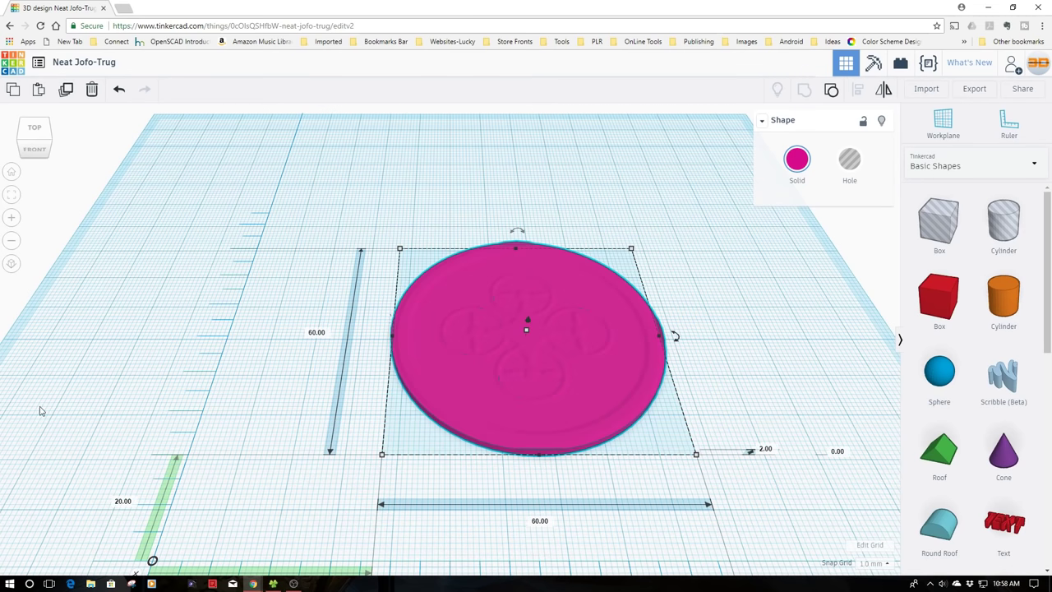
- Orbit to a top-down view of the 60 mm round drone-logo medallion
right_click_drag(216, 330, 219, 380)
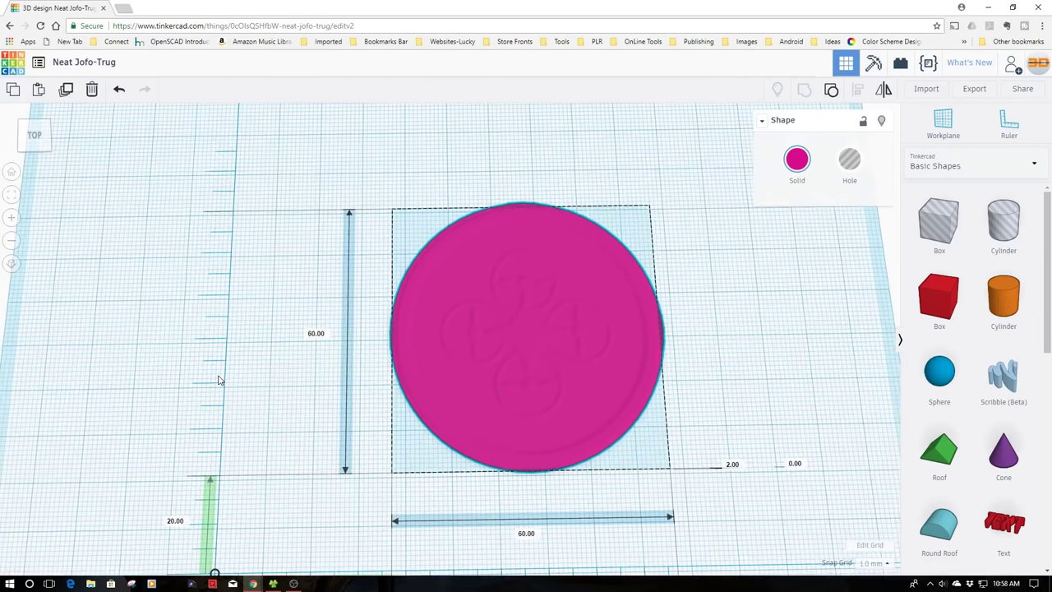